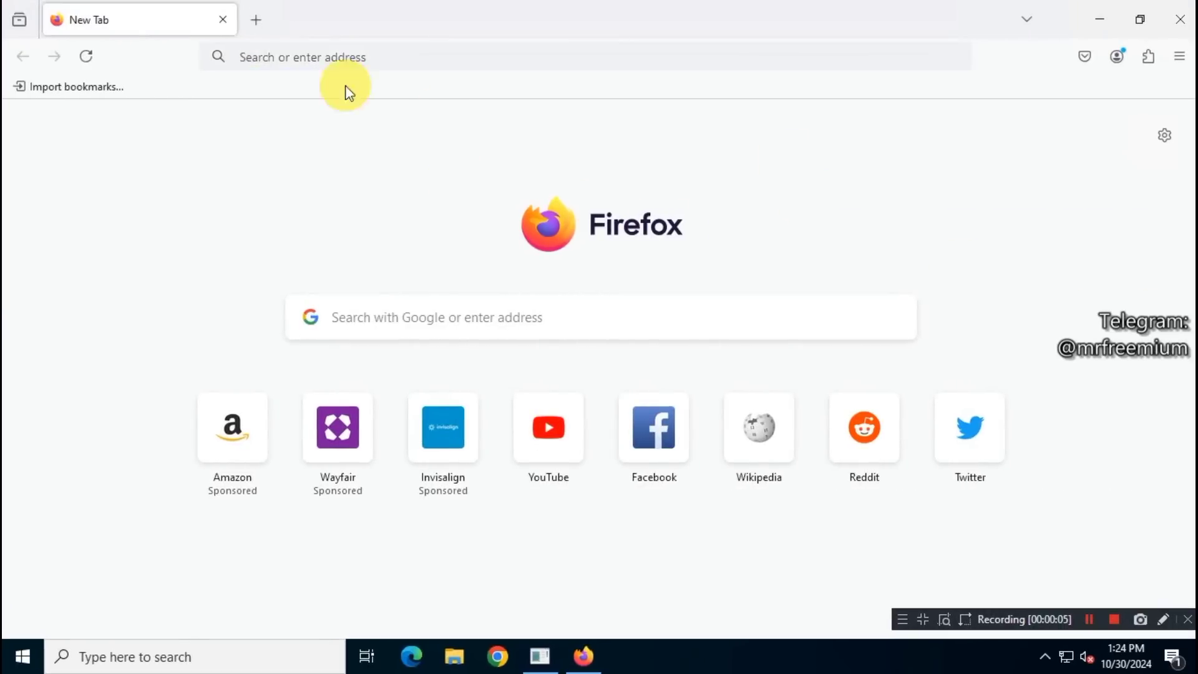
Search the web from Firefox's address bar for 'ABDownload Manager'
{"action": "left_click", "coordinate": [287, 57]}
{"action": "type", "text": "A"}
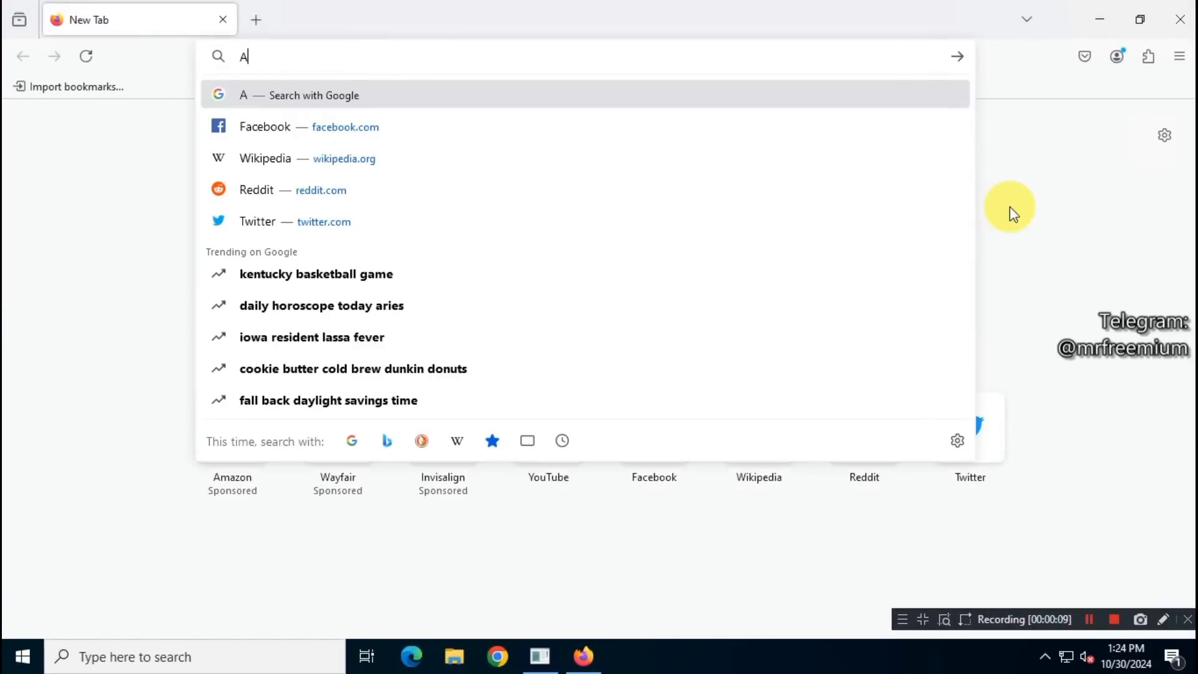
{"action": "type", "text": "BDownload Manager"}
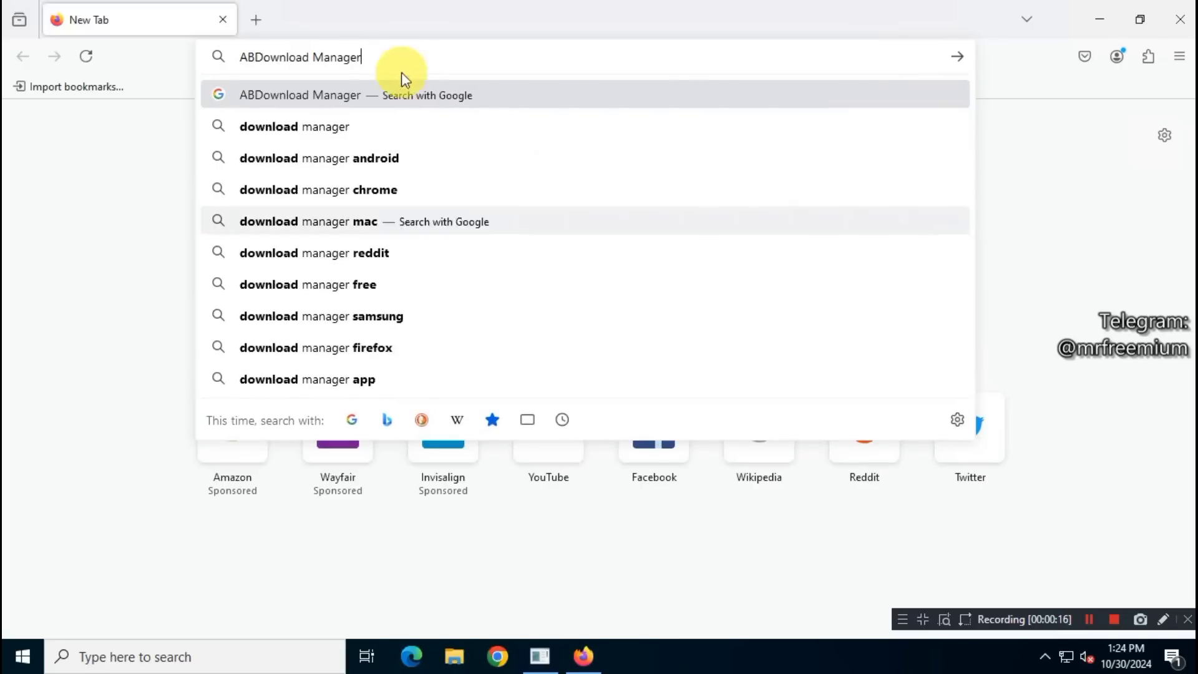
{"action": "left_click_drag", "start_coordinate": [368, 56], "coordinate": [233, 54]}
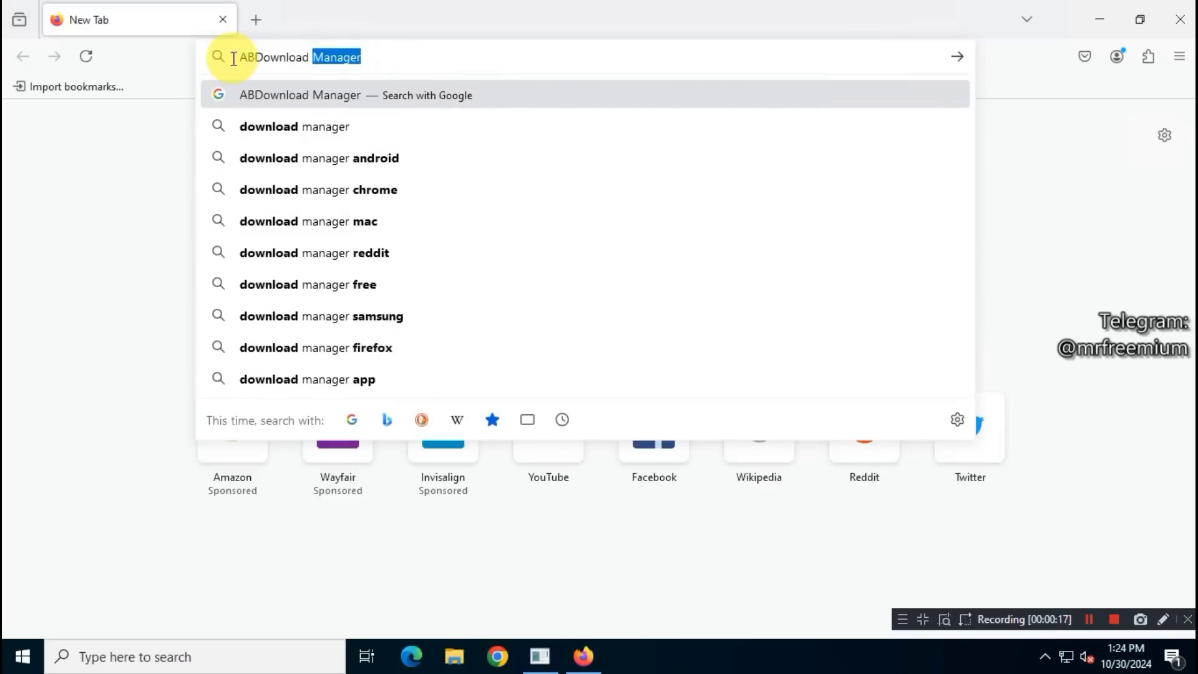
{"action": "key", "text": "Return"}
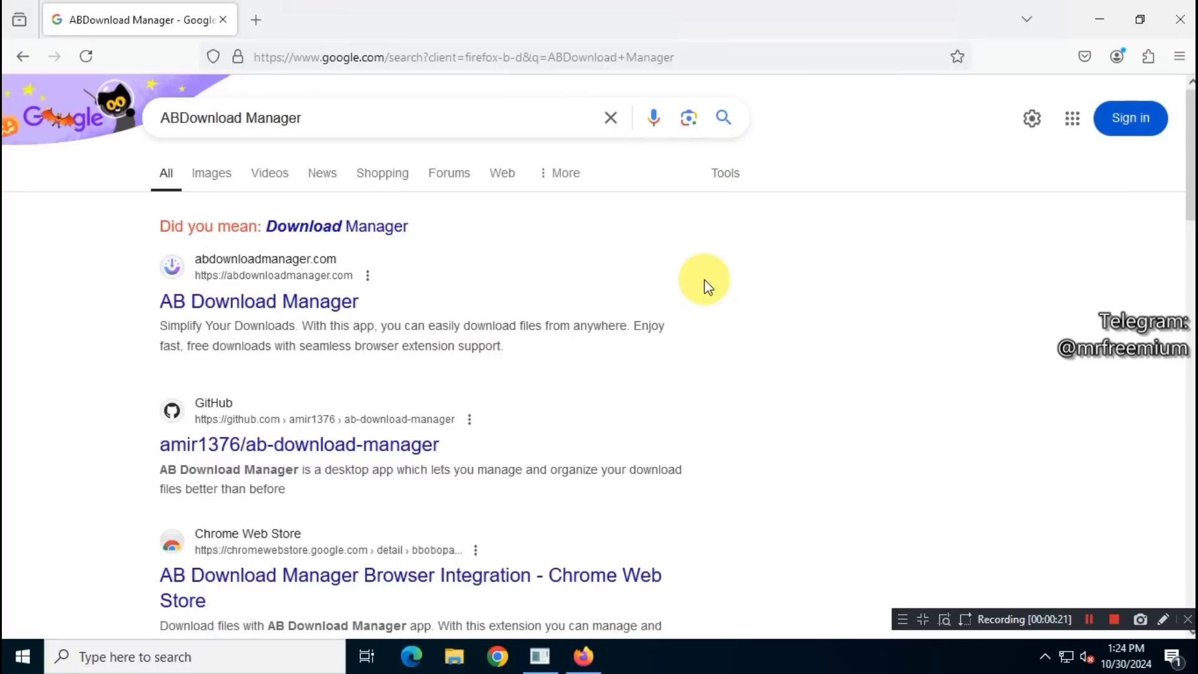
Open abdownloadmanager.com from the results and scroll through its features
{"action": "left_click", "coordinate": [317, 304]}
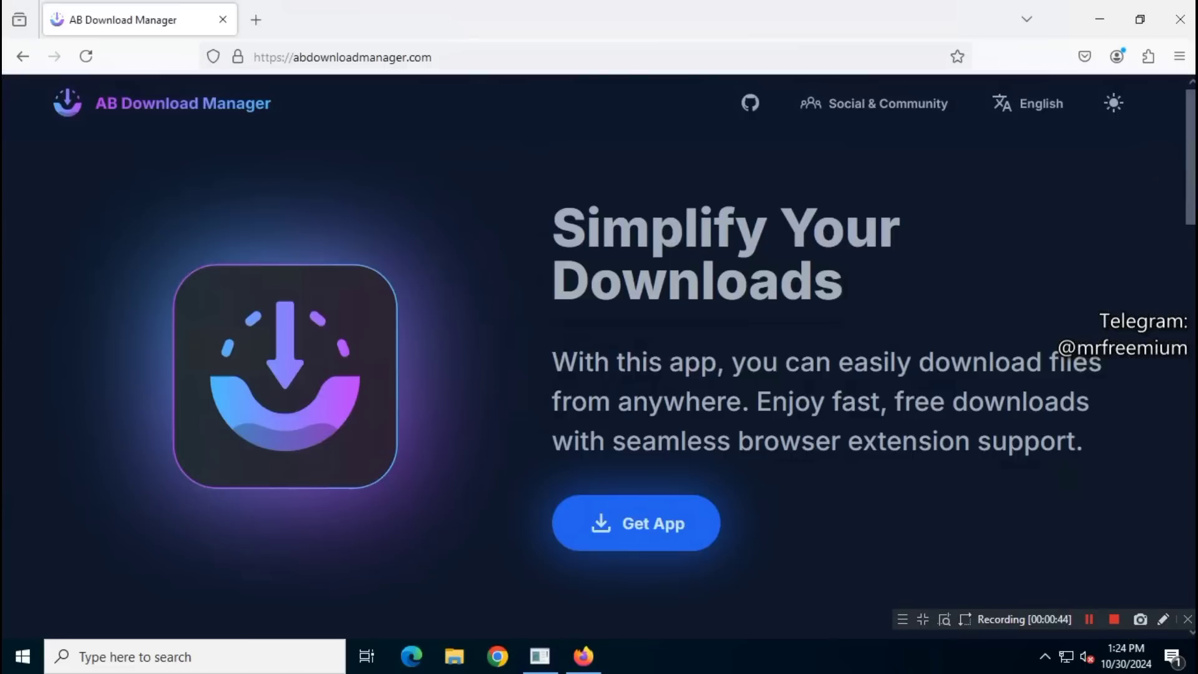
{"action": "scroll", "coordinate": [1180, 278], "scroll_direction": "down", "scroll_amount": 10}
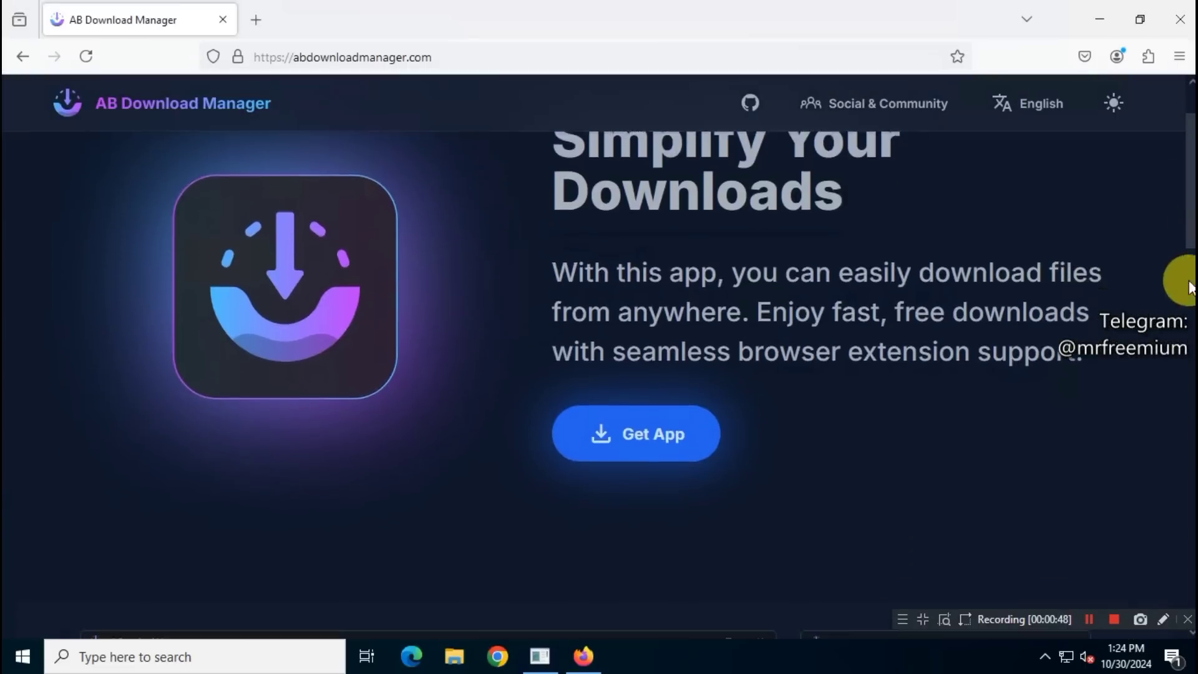
{"action": "scroll", "coordinate": [1179, 375], "scroll_direction": "down", "scroll_amount": 6}
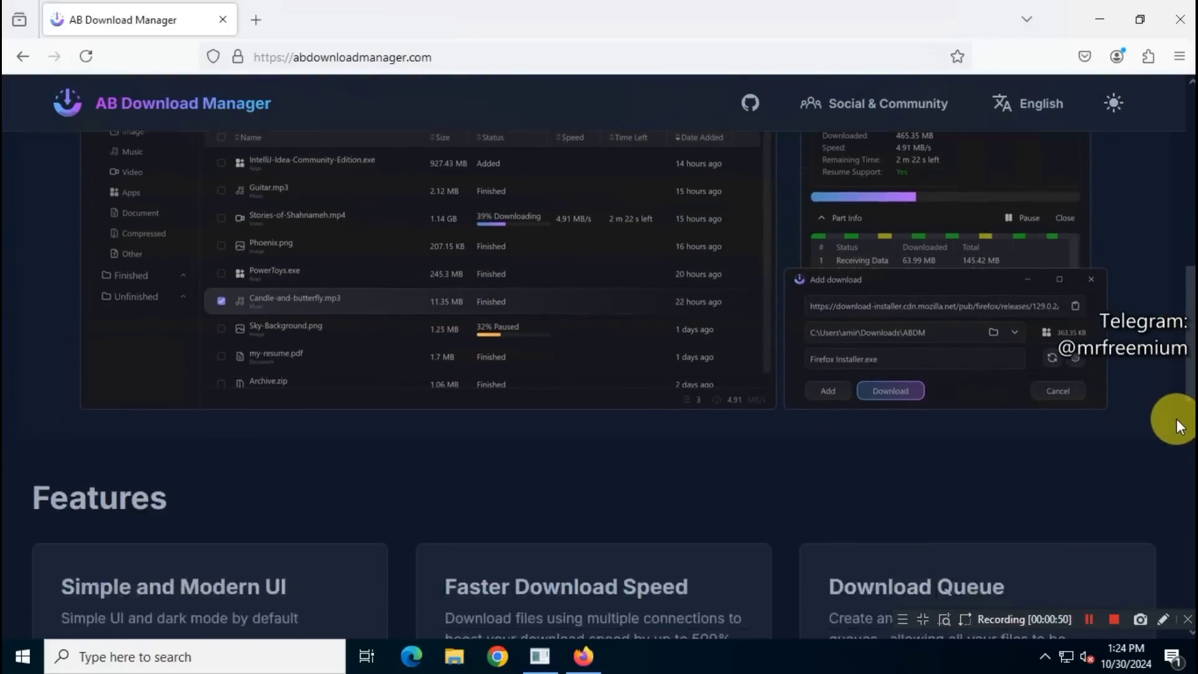
{"action": "scroll", "coordinate": [1179, 486], "scroll_direction": "down", "scroll_amount": 6}
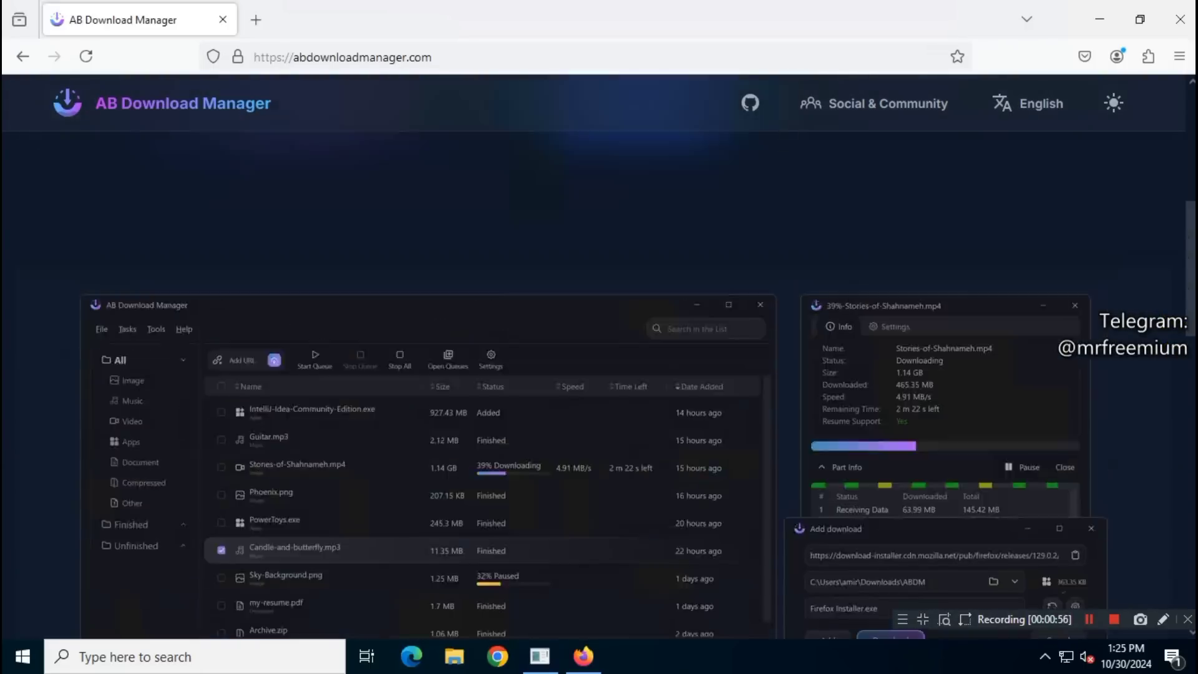
{"action": "scroll", "coordinate": [1144, 87], "scroll_direction": "up", "scroll_amount": 10}
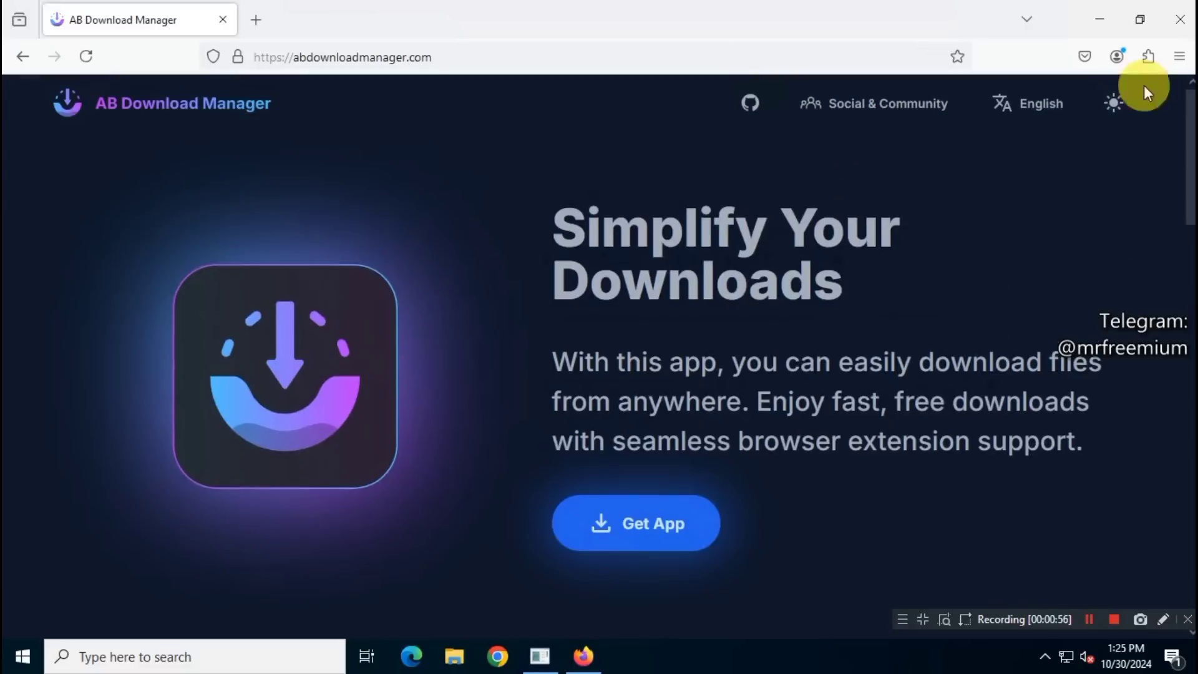
Open the project's GitHub link in a new tab and switch to it
{"action": "right_click", "coordinate": [752, 111]}
{"action": "left_click", "coordinate": [788, 123]}
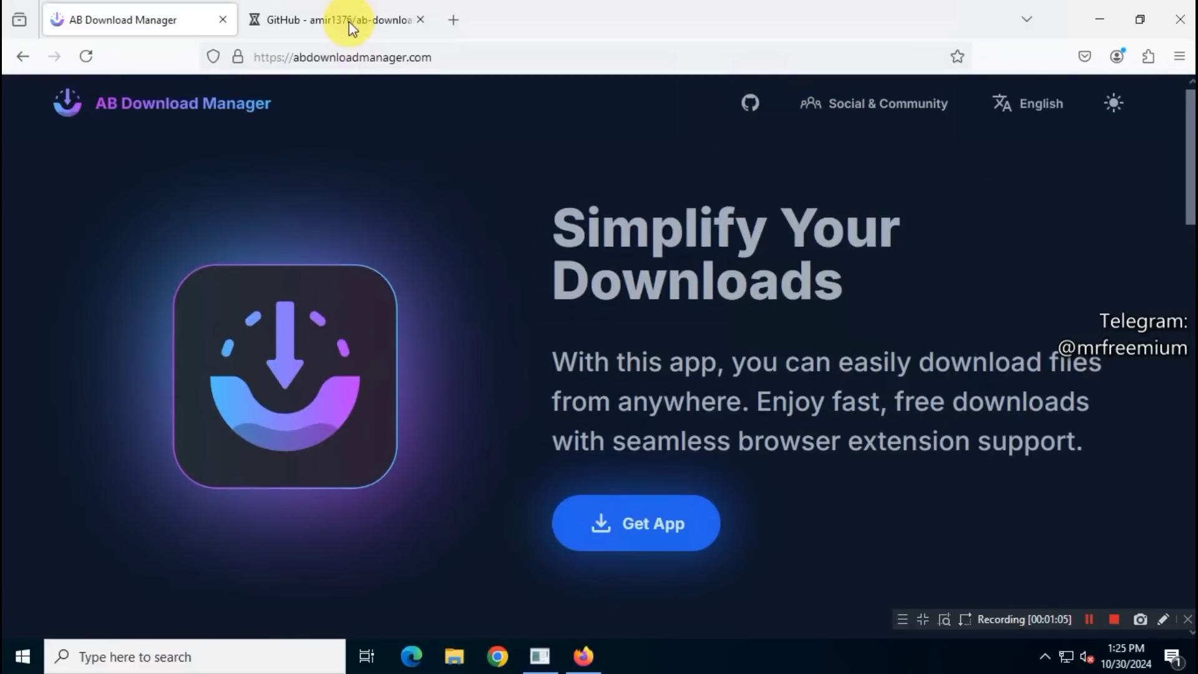
{"action": "left_click", "coordinate": [349, 21]}
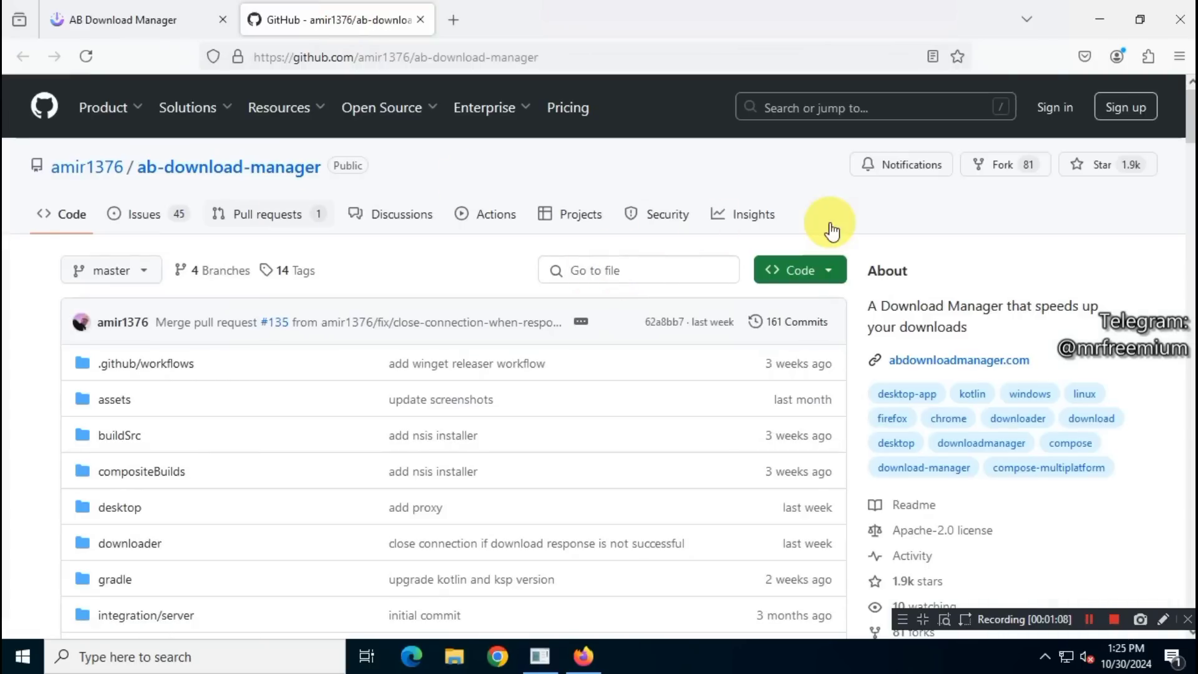
Scroll through the ab-download-manager repository README
{"action": "scroll", "coordinate": [1016, 250], "scroll_direction": "down", "scroll_amount": 4}
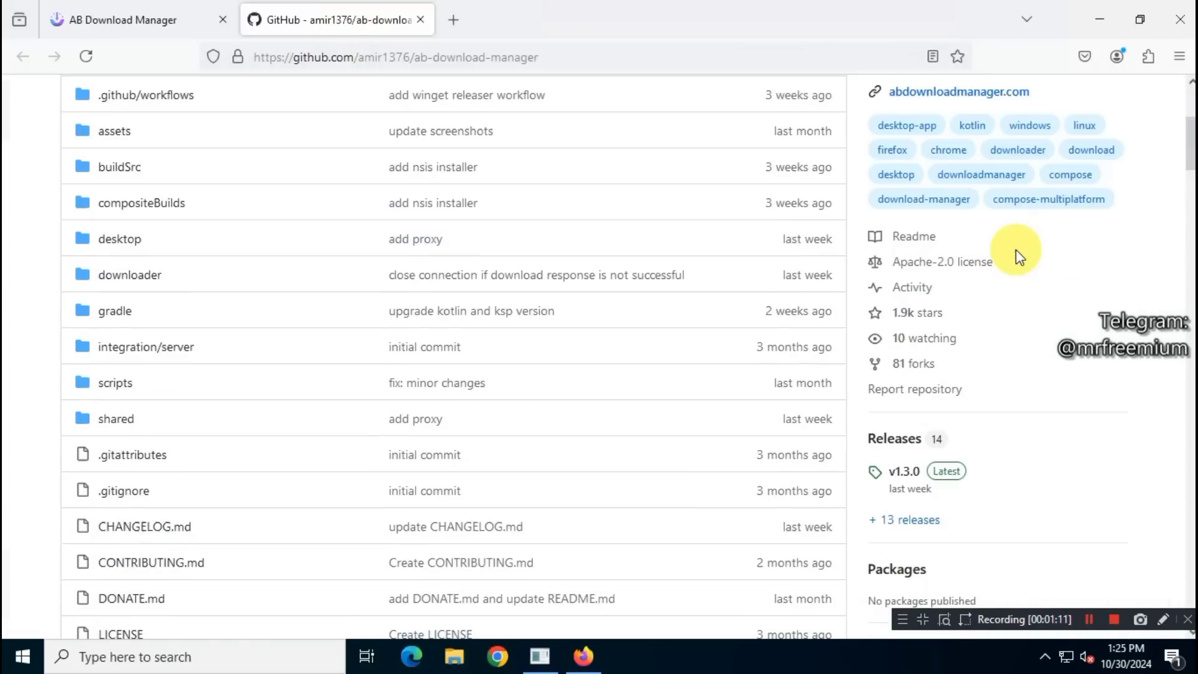
{"action": "scroll", "coordinate": [1016, 249], "scroll_direction": "down", "scroll_amount": 7}
{"action": "scroll", "coordinate": [1016, 249], "scroll_direction": "down", "scroll_amount": 8}
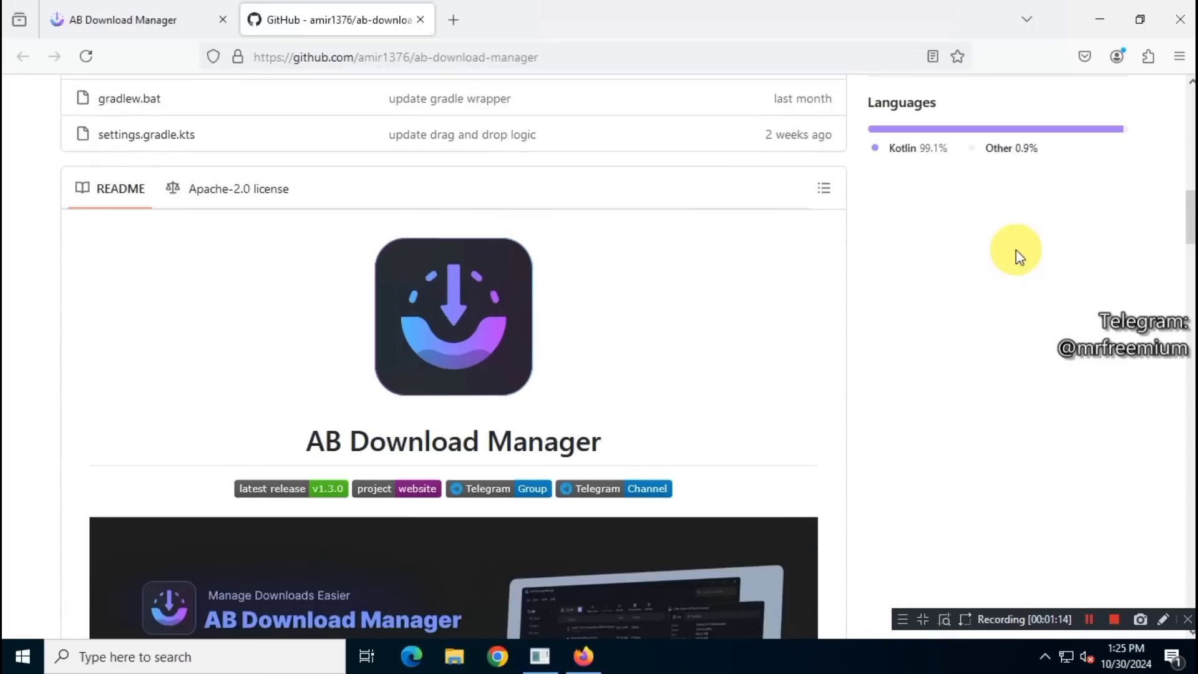
{"action": "scroll", "coordinate": [1016, 250], "scroll_direction": "down", "scroll_amount": 3}
{"action": "scroll", "coordinate": [1015, 250], "scroll_direction": "down", "scroll_amount": 3}
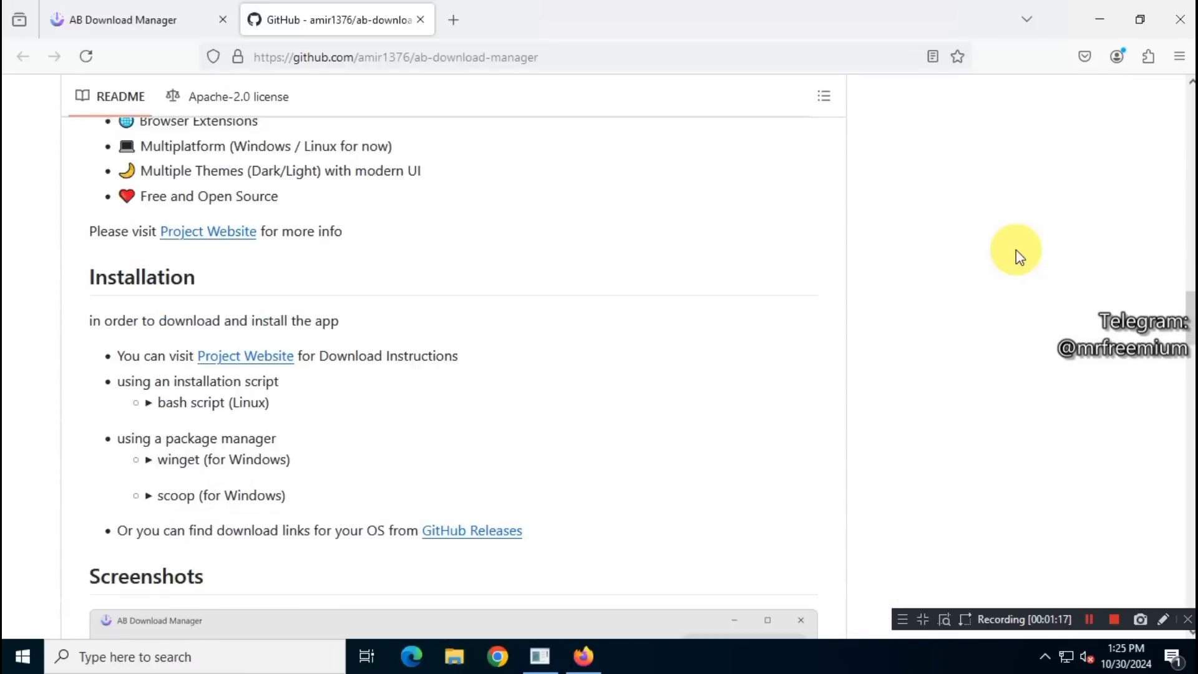
{"action": "scroll", "coordinate": [1015, 250], "scroll_direction": "up", "scroll_amount": 5}
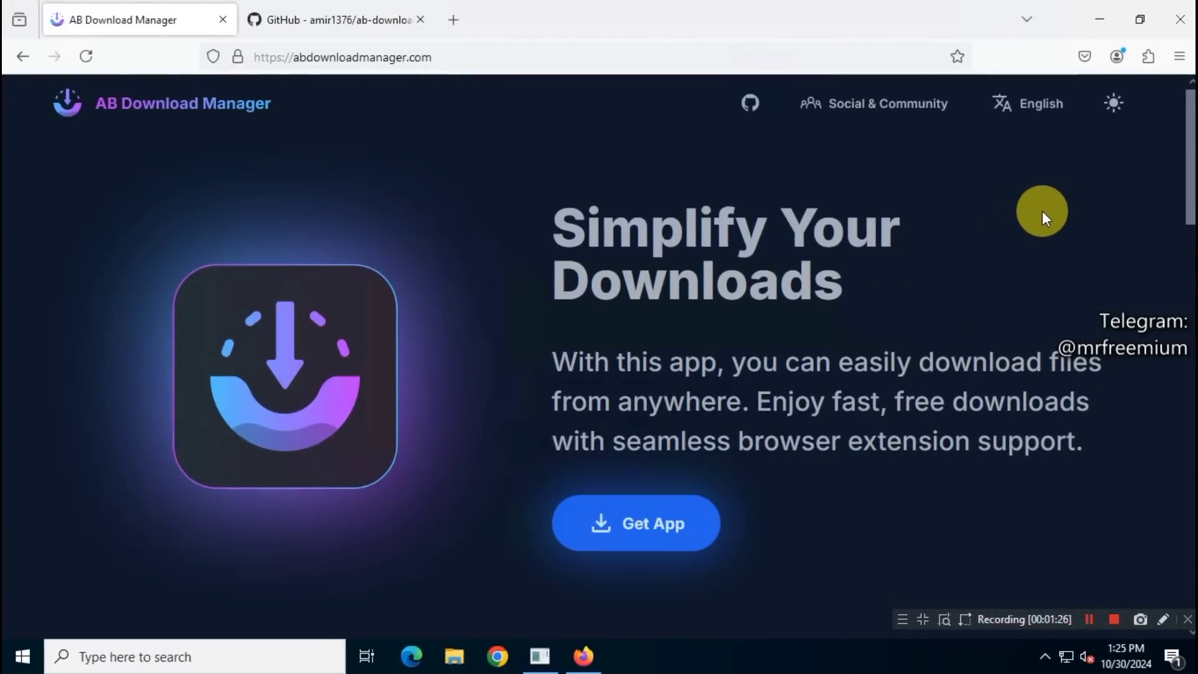
Download ABDownloadManager_1.3.0_windows.exe via Get App's Direct Download and show it in its folder
{"action": "left_click", "coordinate": [671, 523]}
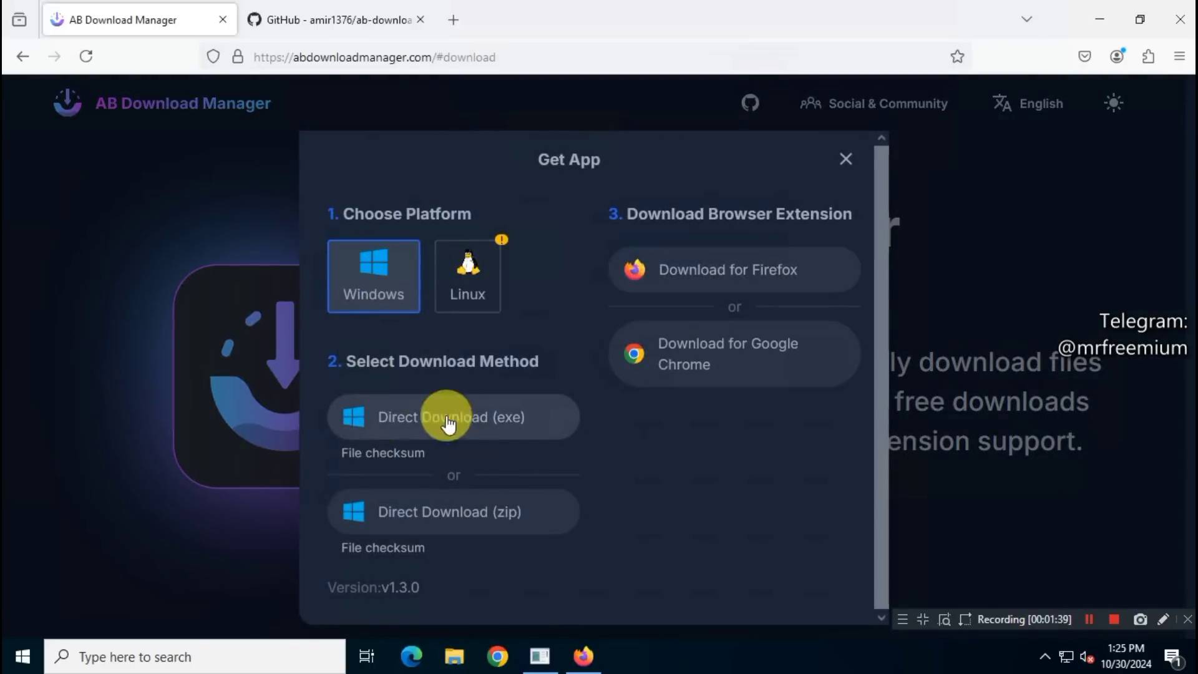
{"action": "left_click", "coordinate": [552, 424]}
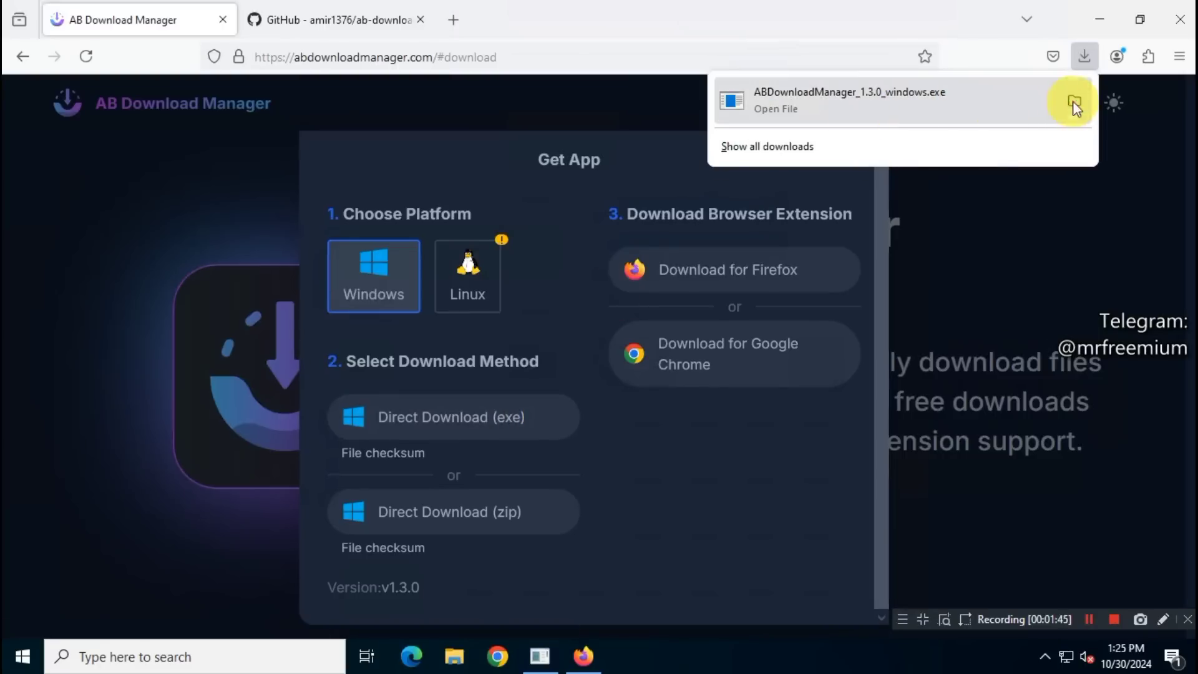
{"action": "left_click", "coordinate": [1073, 101]}
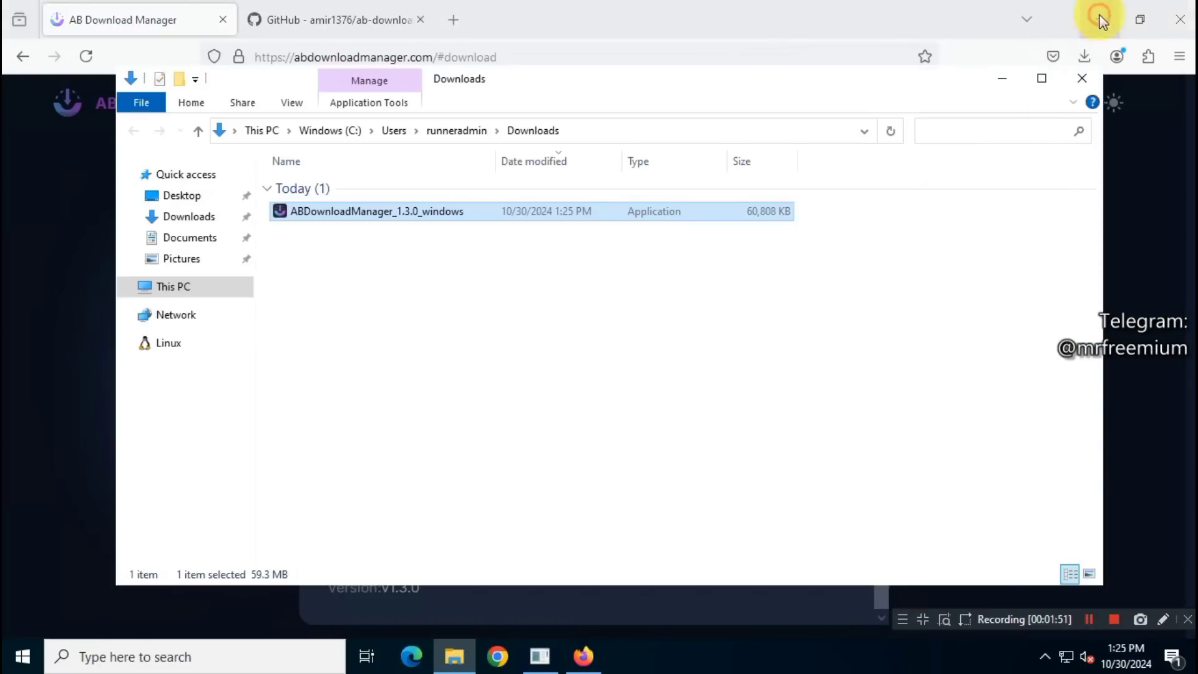
Run the downloaded installer as administrator, letting it past the unrecognized-app warning
{"action": "left_click", "coordinate": [1099, 19]}
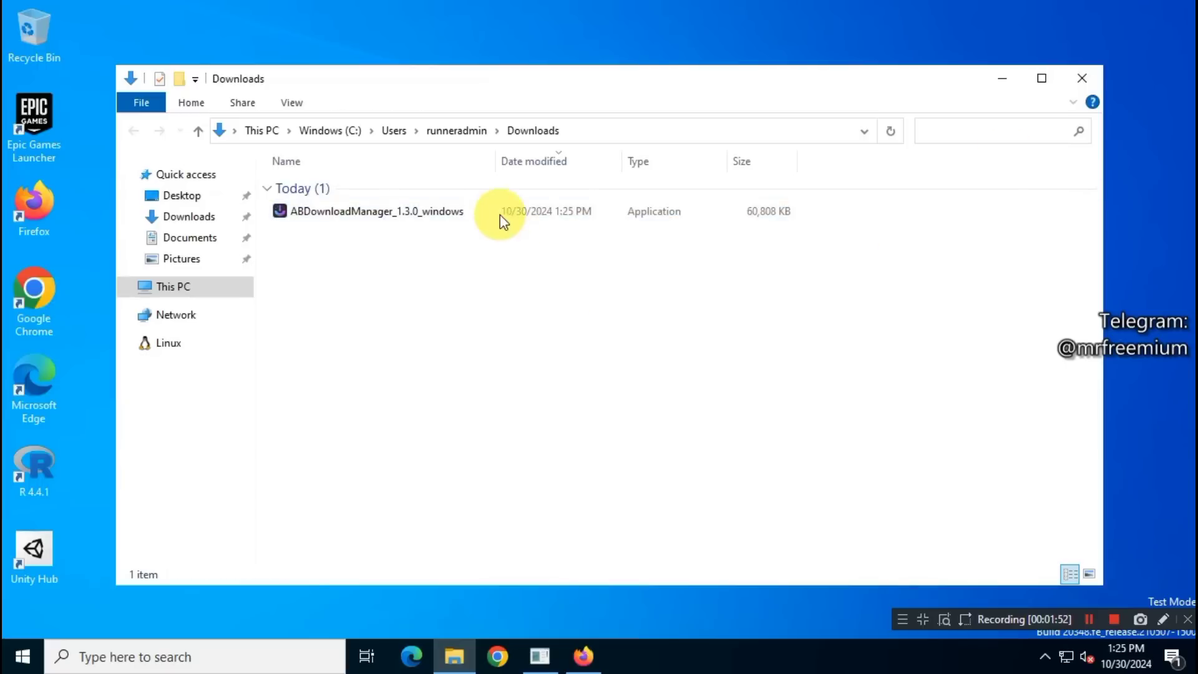
{"action": "left_click", "coordinate": [500, 214]}
{"action": "right_click", "coordinate": [681, 215]}
{"action": "left_click", "coordinate": [835, 242]}
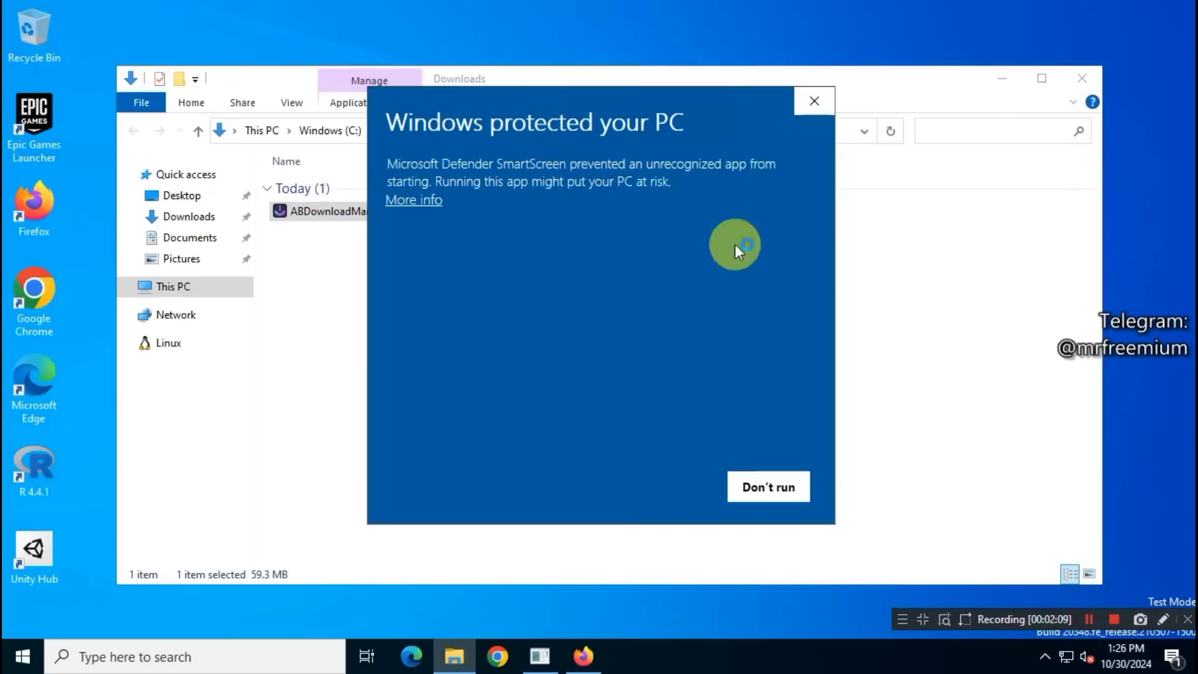
{"action": "left_click", "coordinate": [404, 199]}
{"action": "left_click", "coordinate": [666, 493]}
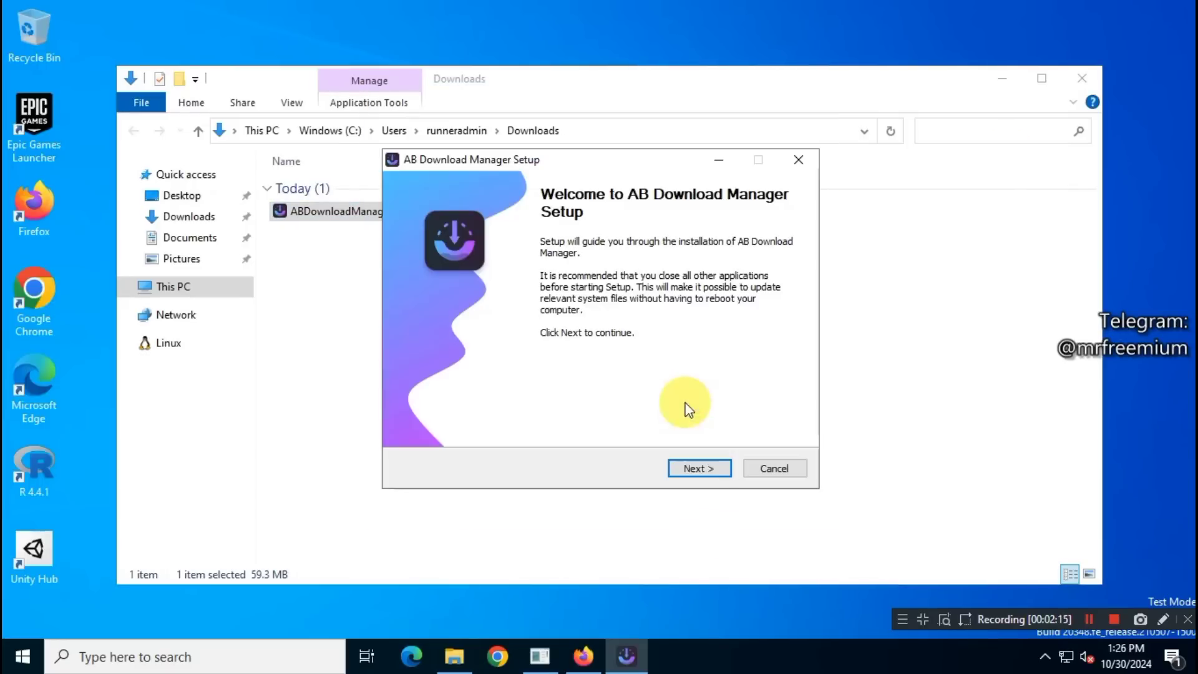
Complete setup, accepting the Apache license, and launch AB Download Manager
{"action": "left_click", "coordinate": [689, 468]}
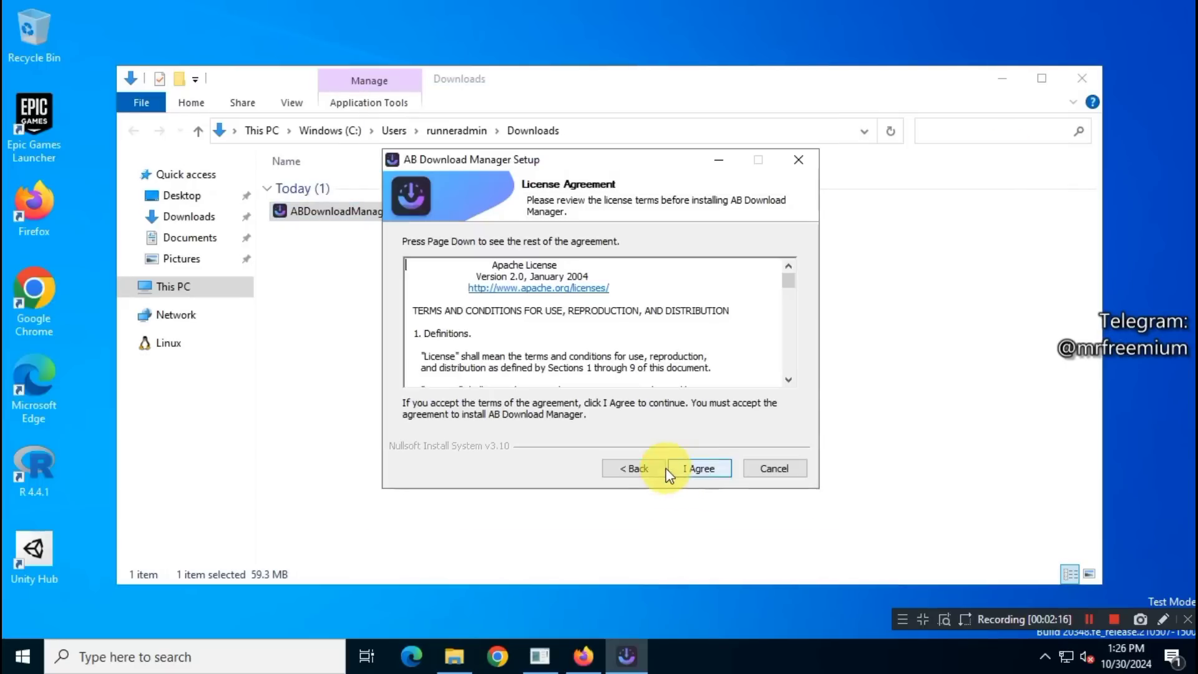
{"action": "left_click", "coordinate": [693, 468]}
{"action": "left_click", "coordinate": [700, 468]}
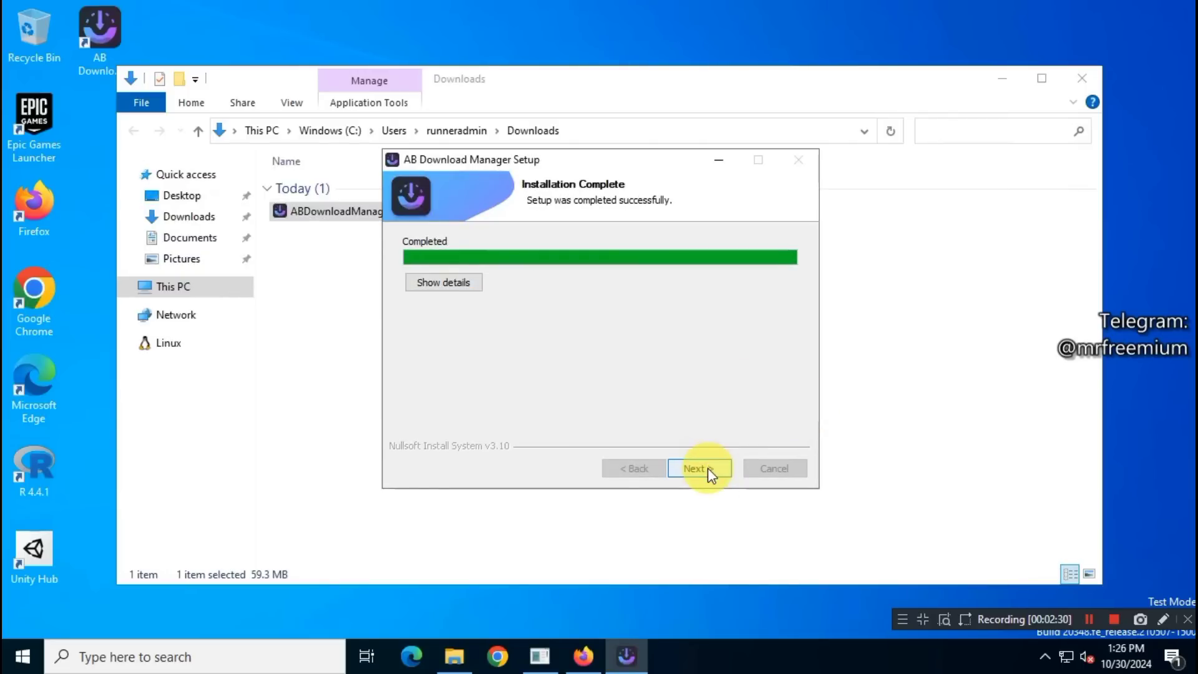
{"action": "left_click", "coordinate": [707, 468]}
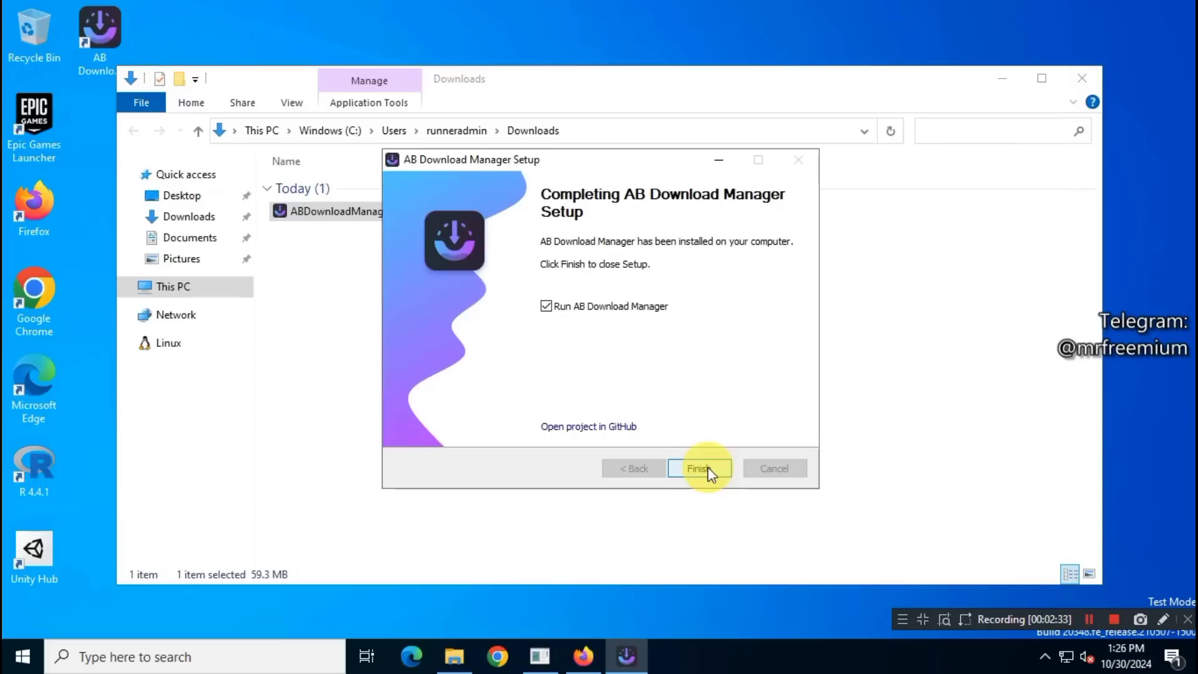
{"action": "left_click", "coordinate": [580, 307]}
{"action": "left_click", "coordinate": [706, 469]}
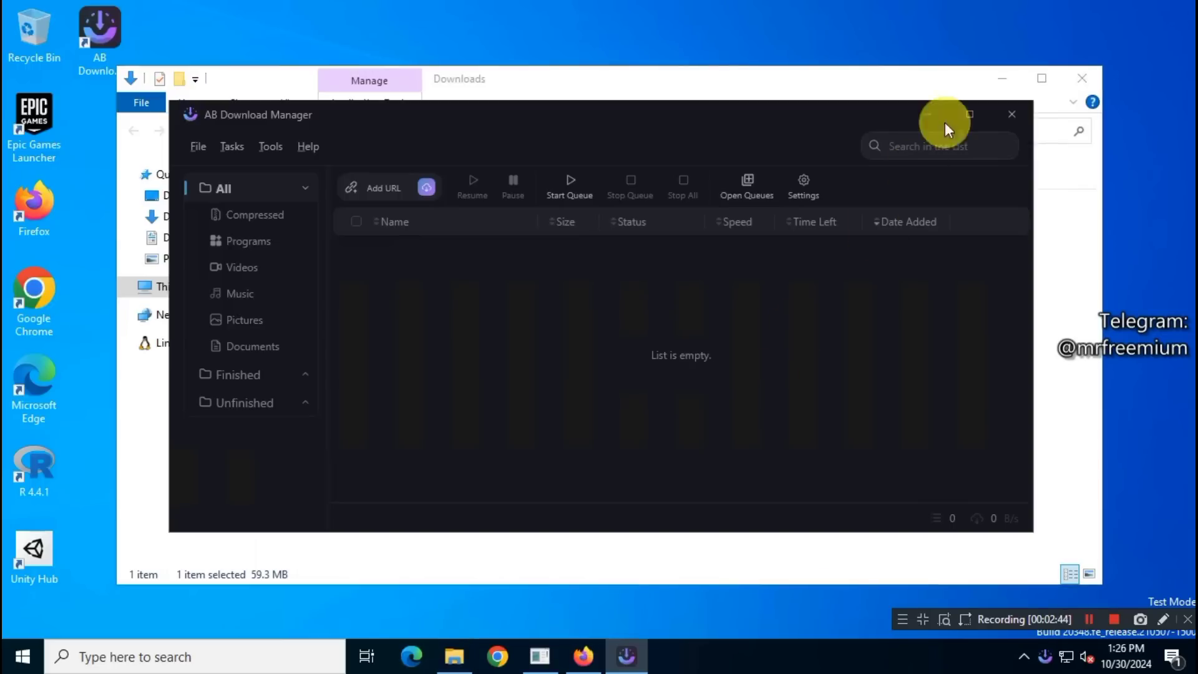
{"action": "left_click", "coordinate": [989, 112]}
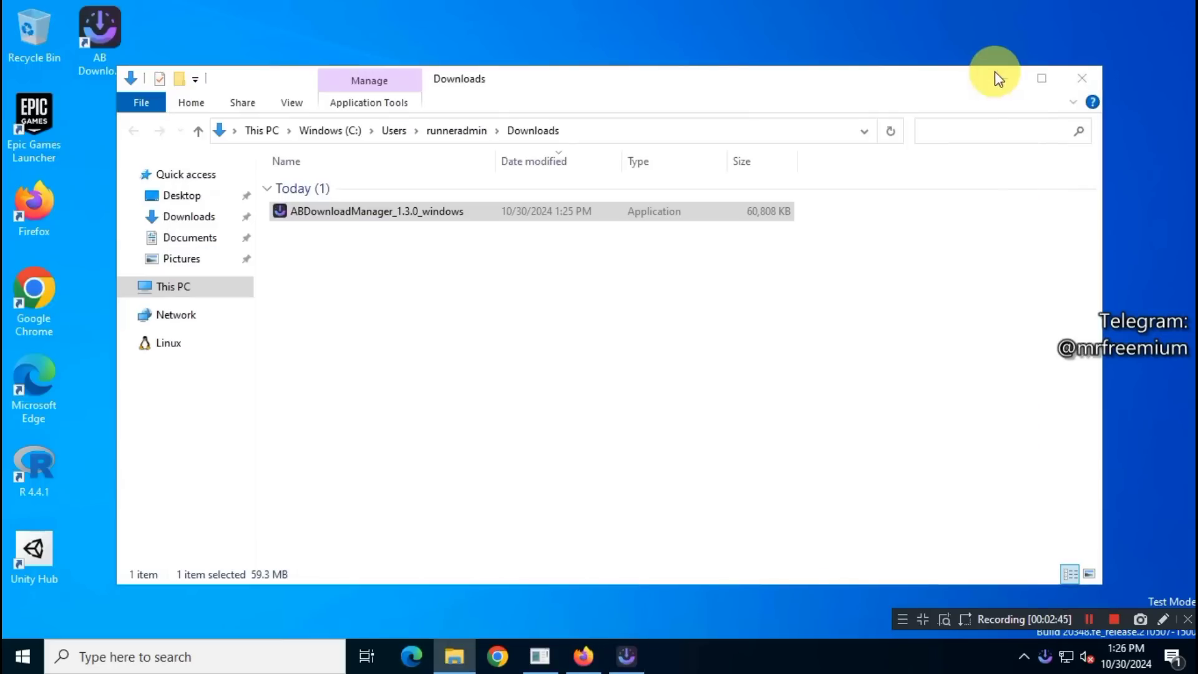
{"action": "left_click", "coordinate": [996, 75]}
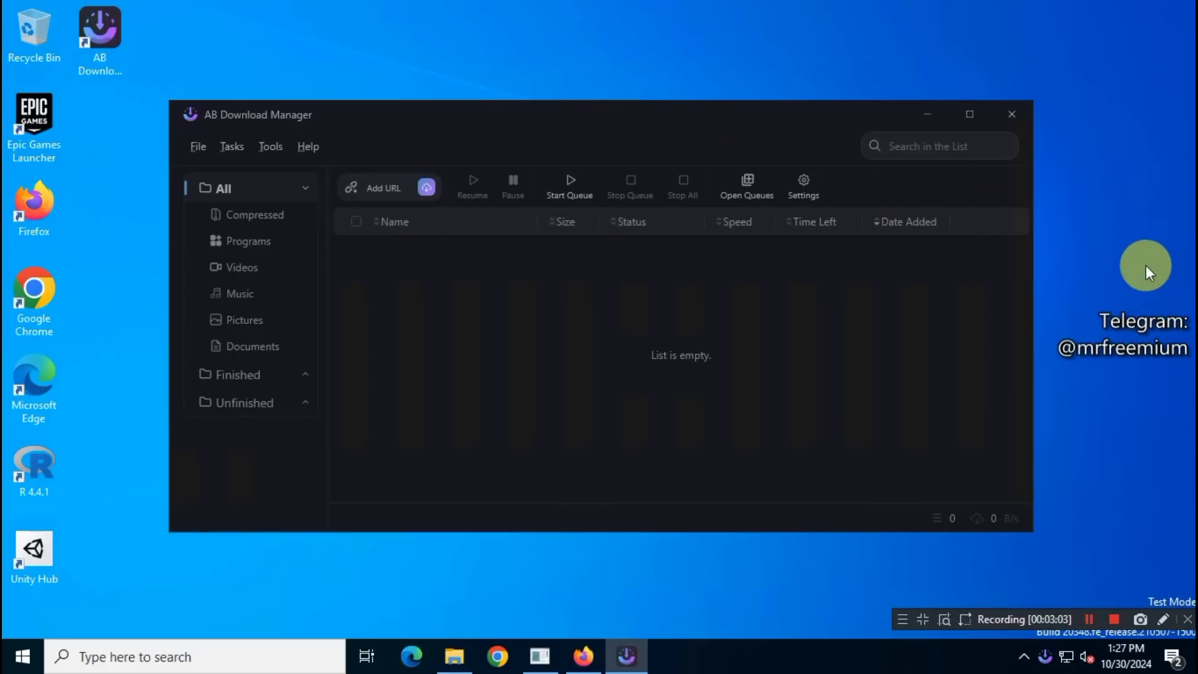
Return to the Get App page and open the Firefox extension's add-on page
{"action": "left_click", "coordinate": [582, 655]}
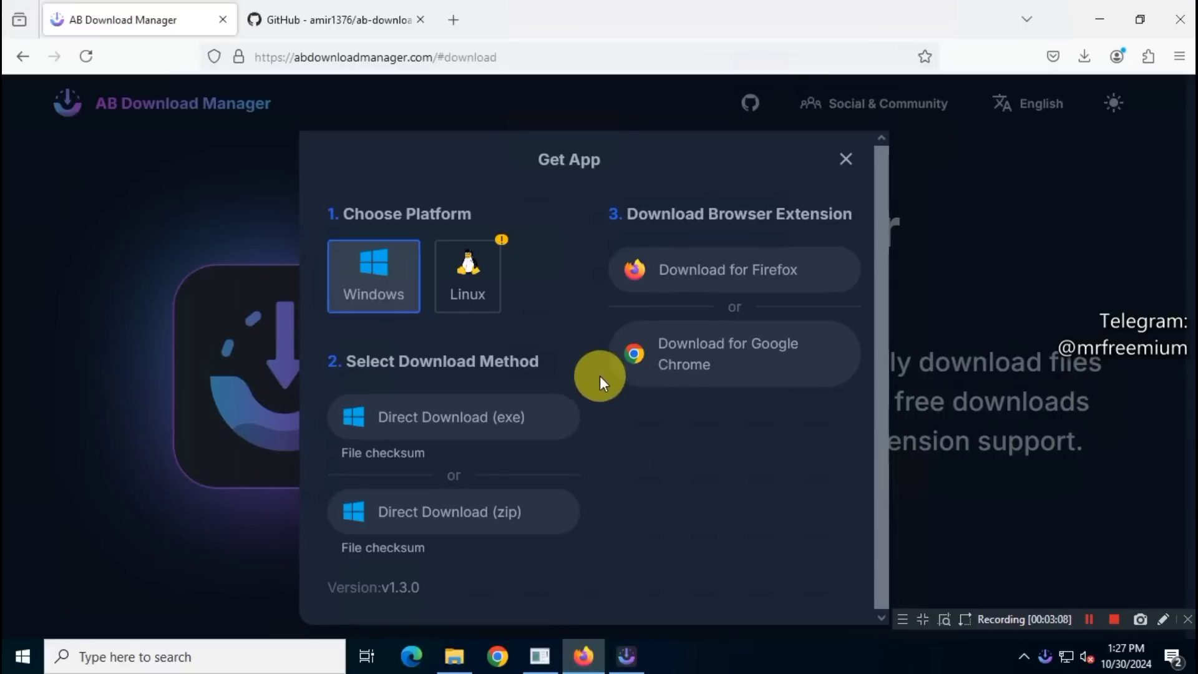
{"action": "left_click", "coordinate": [751, 278]}
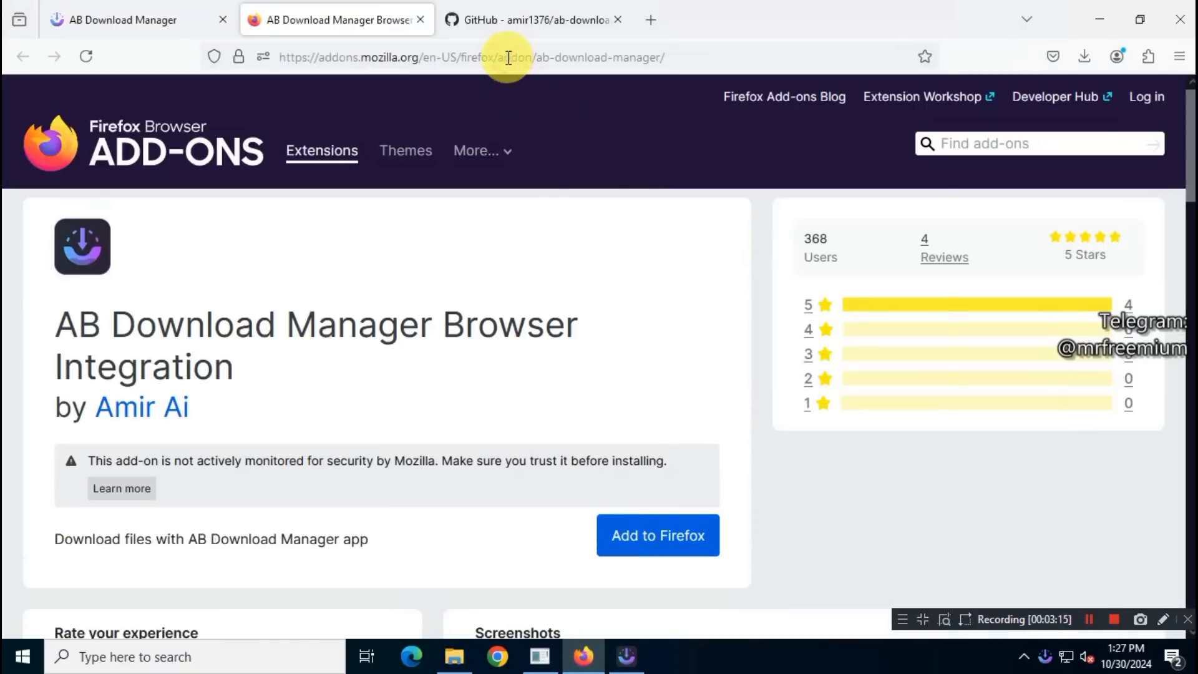
{"action": "left_click", "coordinate": [509, 58]}
{"action": "left_click", "coordinate": [21, 308]}
{"action": "scroll", "coordinate": [598, 374], "scroll_direction": "down", "scroll_amount": 2}
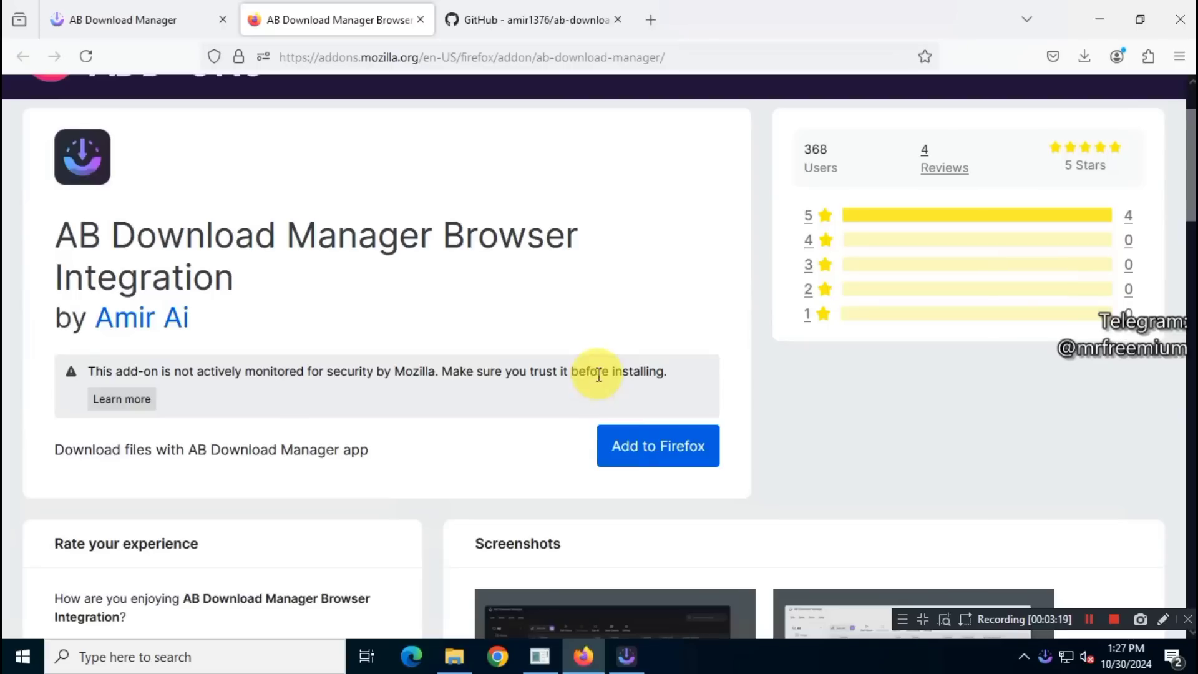
Add AB Download Manager Browser Integration to Firefox and approve its permissions
{"action": "left_click", "coordinate": [646, 446]}
{"action": "left_click", "coordinate": [1068, 245]}
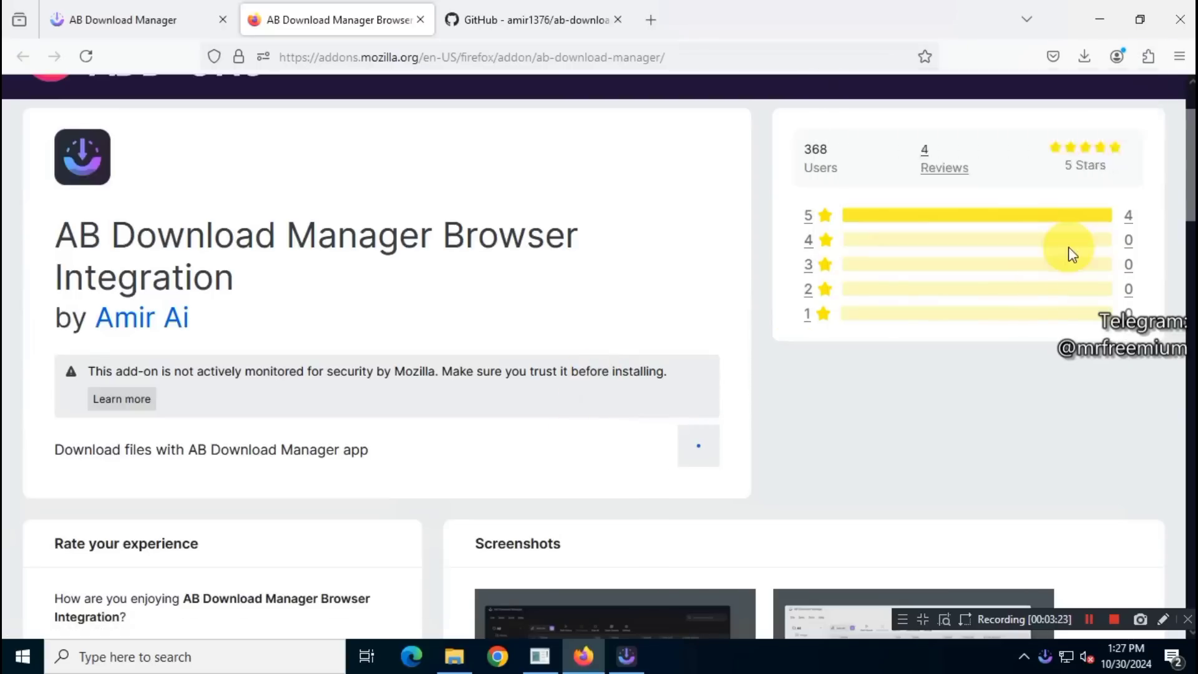
{"action": "left_click", "coordinate": [1158, 158]}
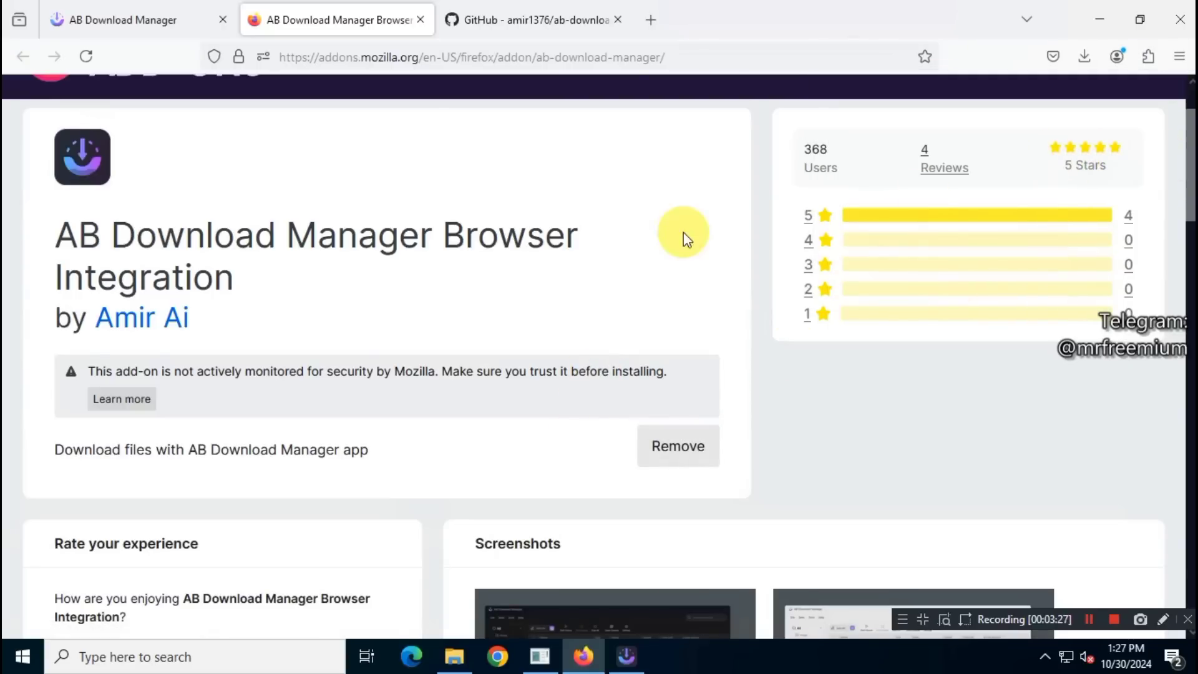
{"action": "scroll", "coordinate": [679, 232], "scroll_direction": "up", "scroll_amount": 2}
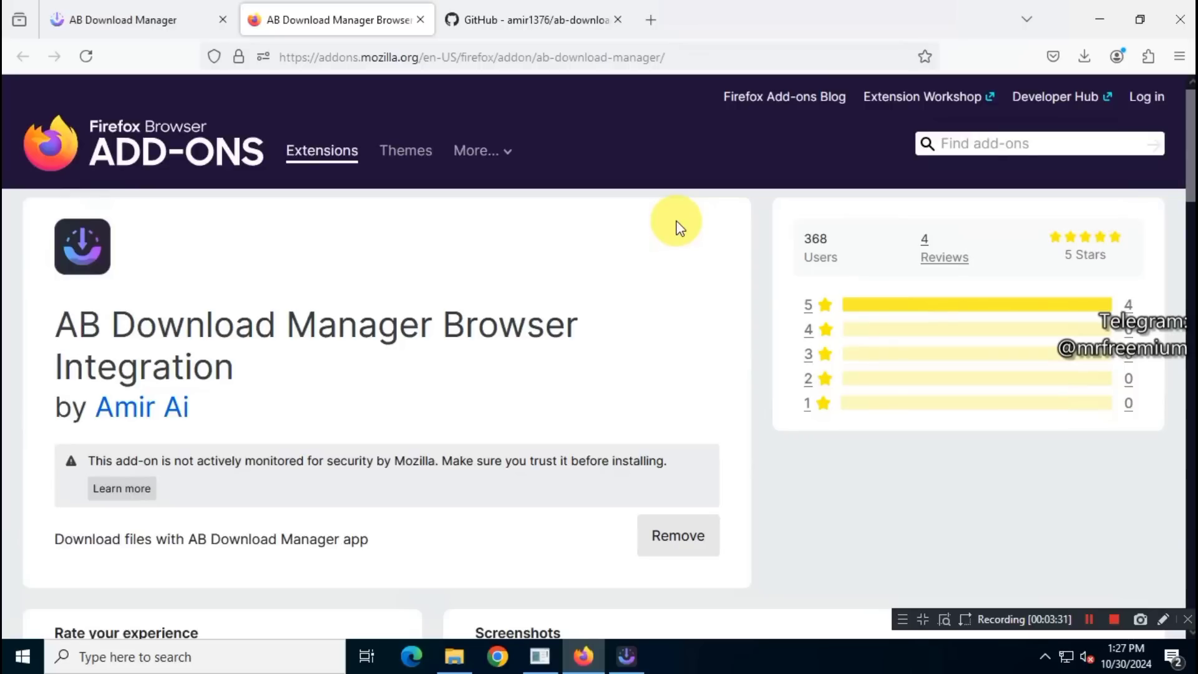
Bring AB Download Manager forward, minimize Firefox, and browse the File, Tasks, Tools and Help menus
{"action": "left_click", "coordinate": [627, 655]}
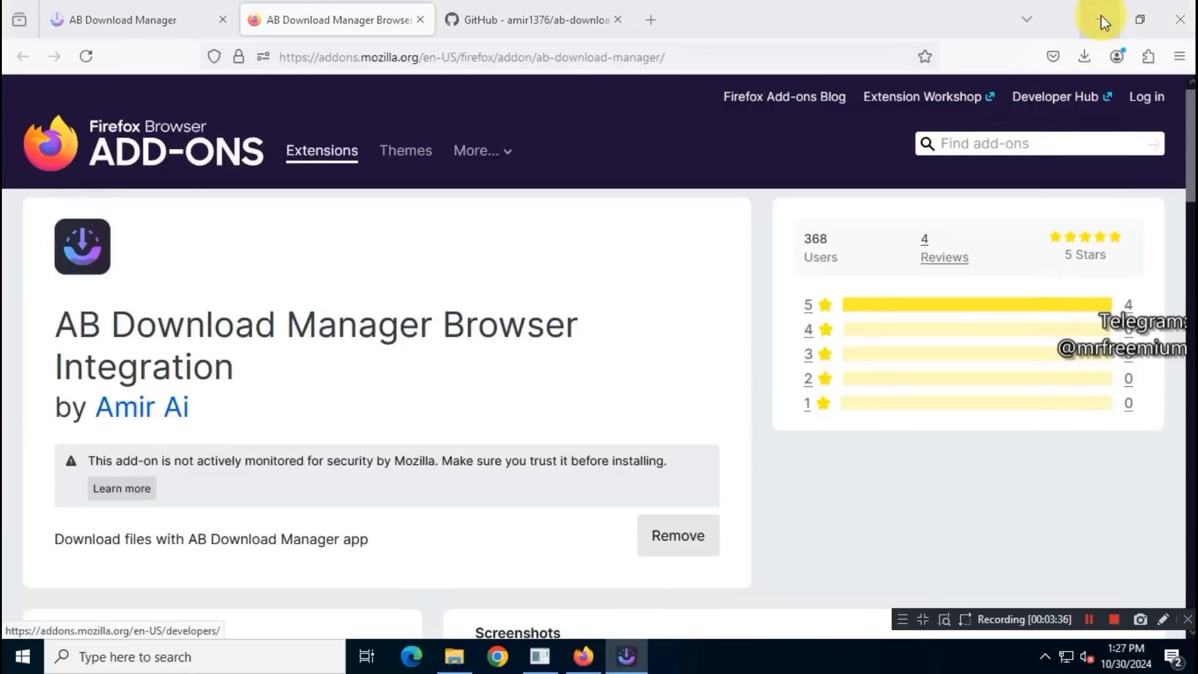
{"action": "left_click", "coordinate": [1102, 20]}
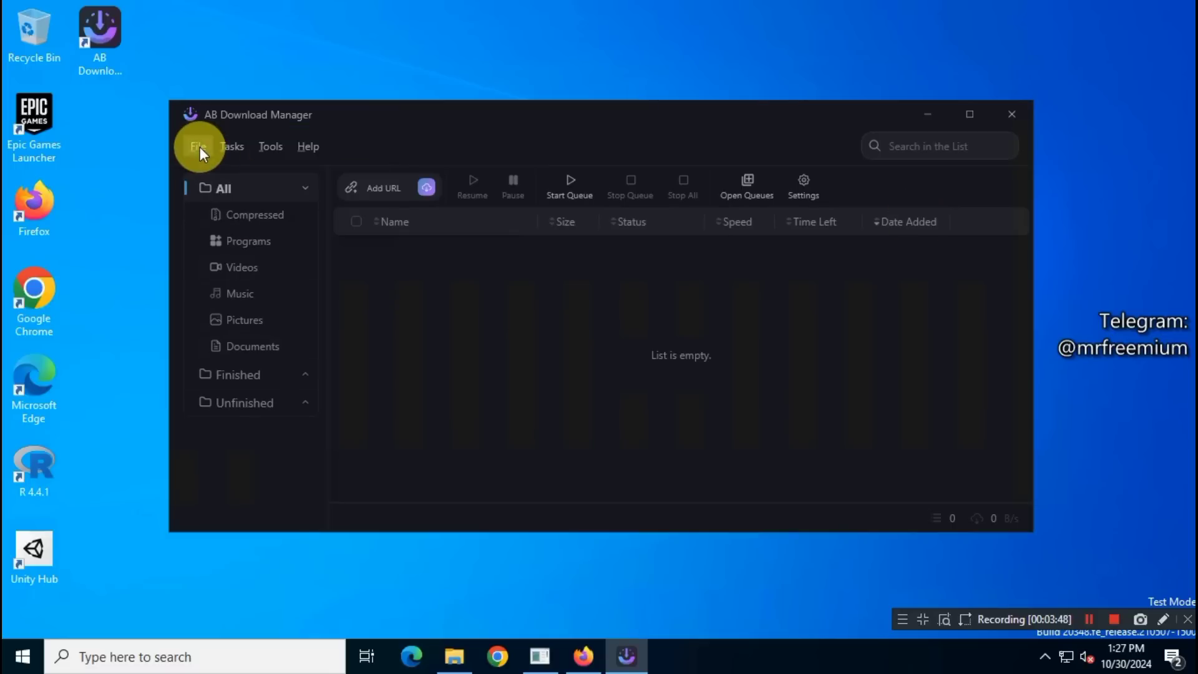
{"action": "left_click", "coordinate": [199, 147]}
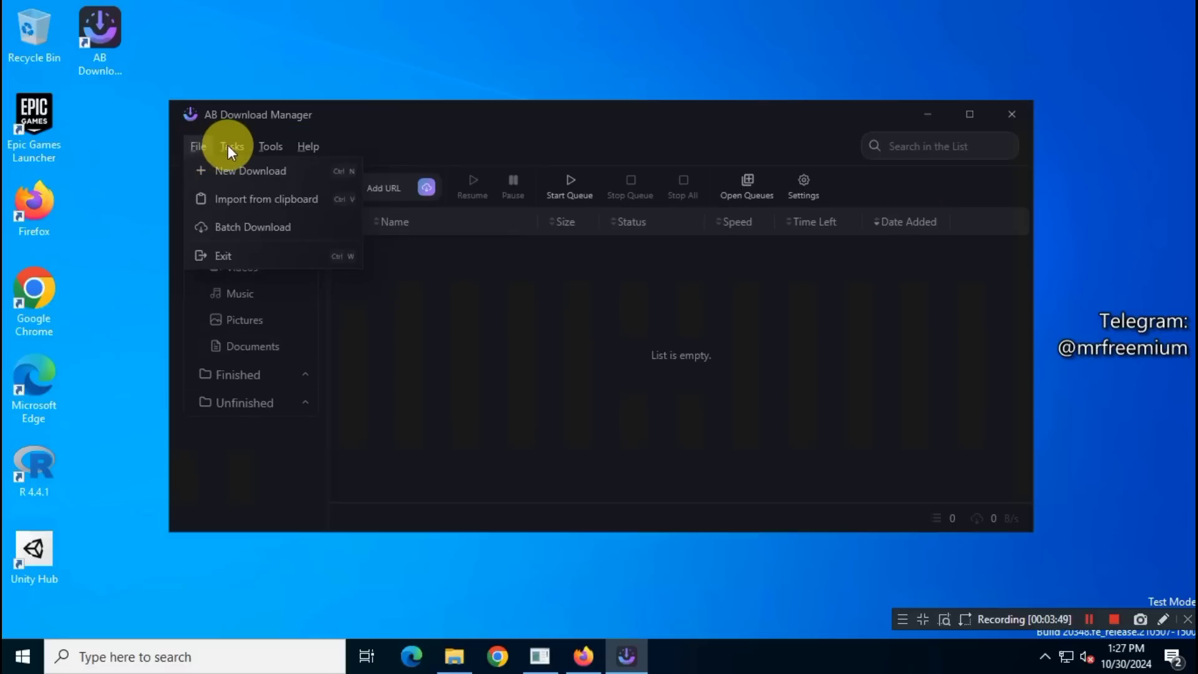
{"action": "left_click", "coordinate": [229, 146]}
{"action": "left_click", "coordinate": [270, 146]}
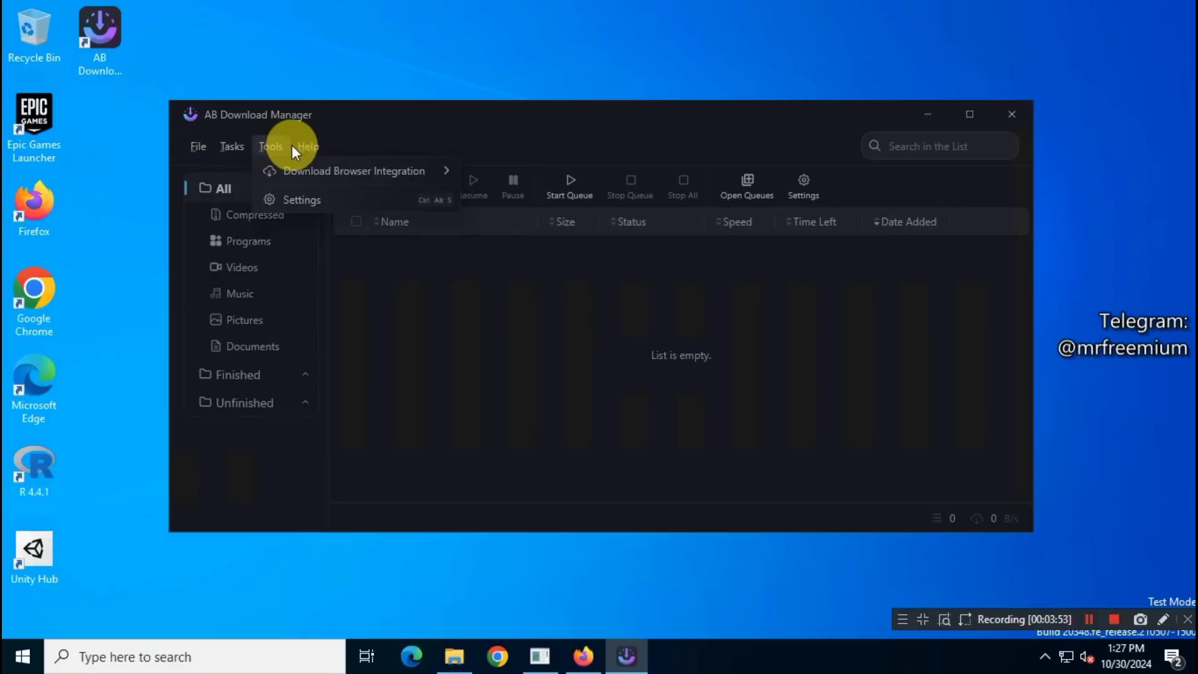
{"action": "left_click", "coordinate": [307, 146]}
{"action": "left_click", "coordinate": [604, 152]}
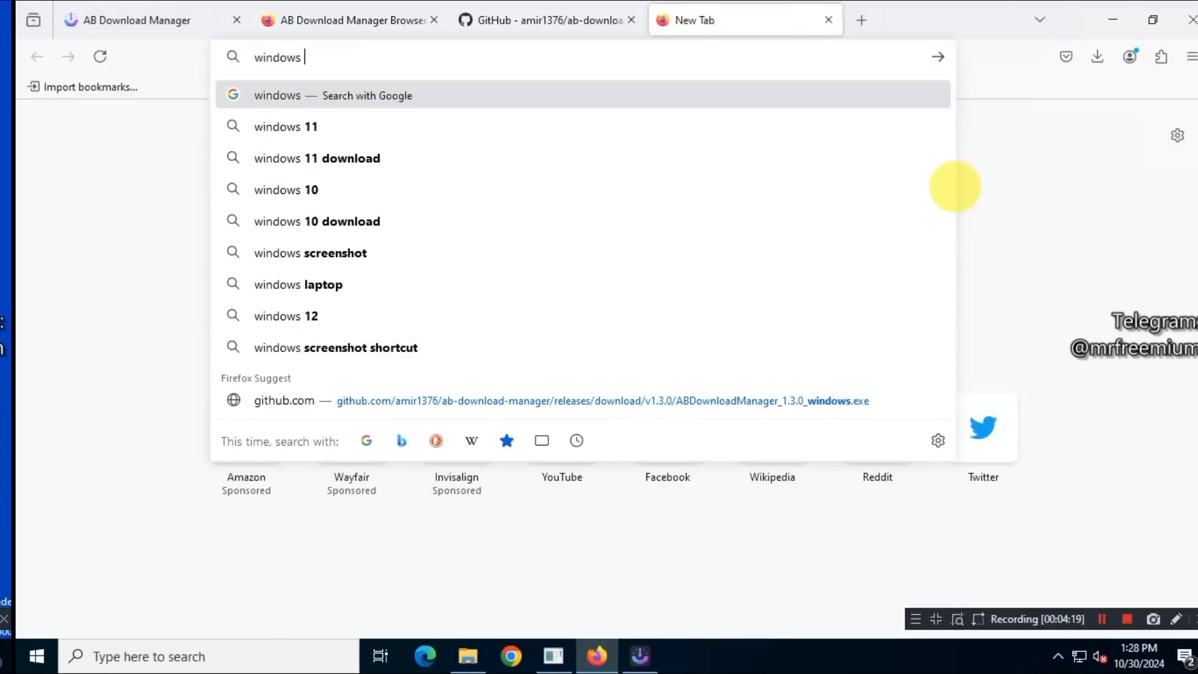
Search Google for 'windows 11 download' and pin the AB extension to the toolbar
{"action": "type", "text": "1 d"}
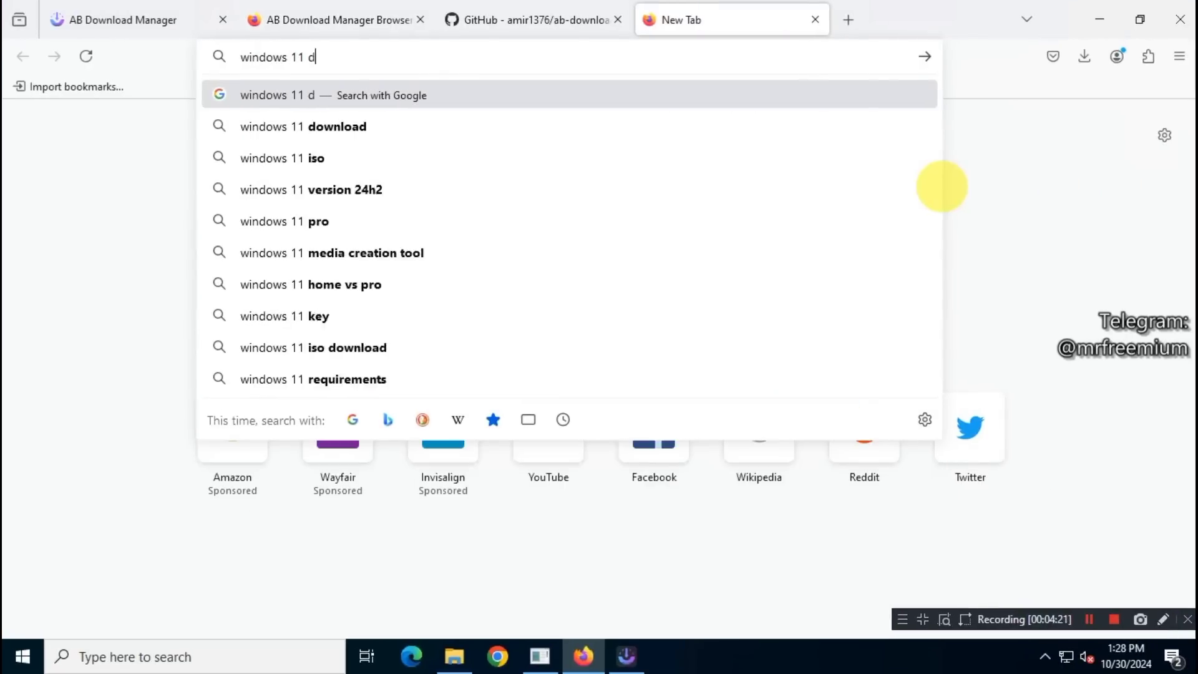
{"action": "key", "text": "Down"}
{"action": "key", "text": "Return"}
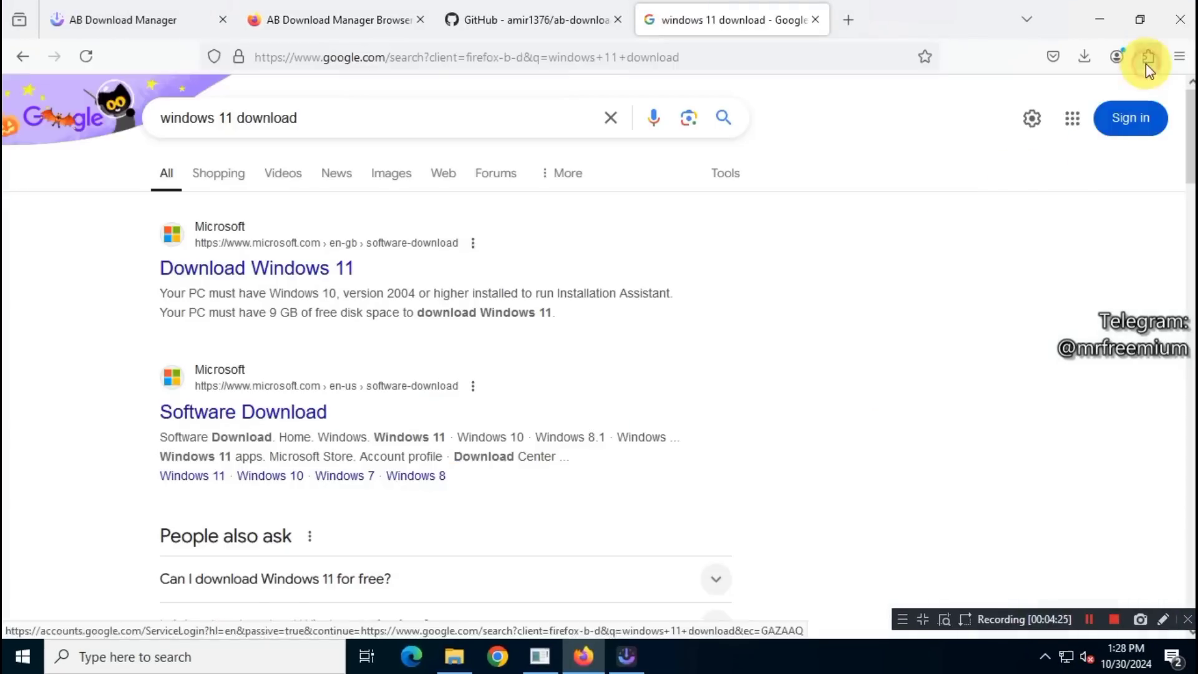
{"action": "left_click", "coordinate": [1148, 56]}
{"action": "left_click", "coordinate": [1139, 144]}
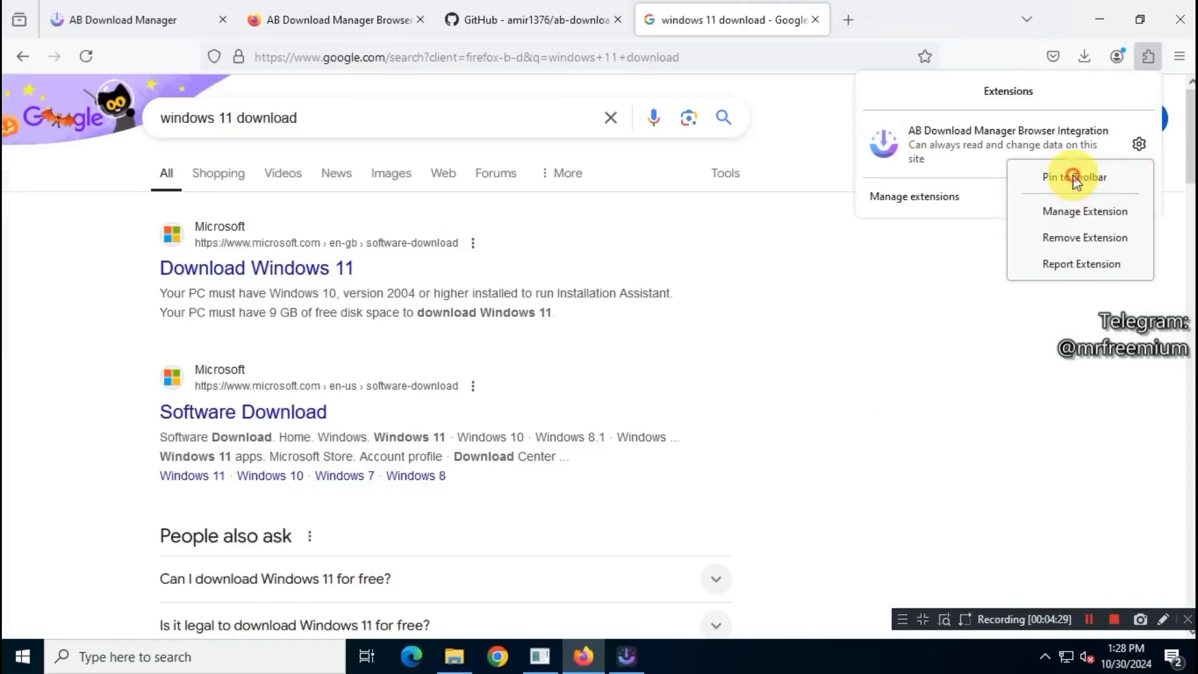
{"action": "left_click", "coordinate": [1075, 179]}
On Microsoft's Download Windows 11 page, request the multi-edition Windows 11 ISO
{"action": "left_click", "coordinate": [517, 317]}
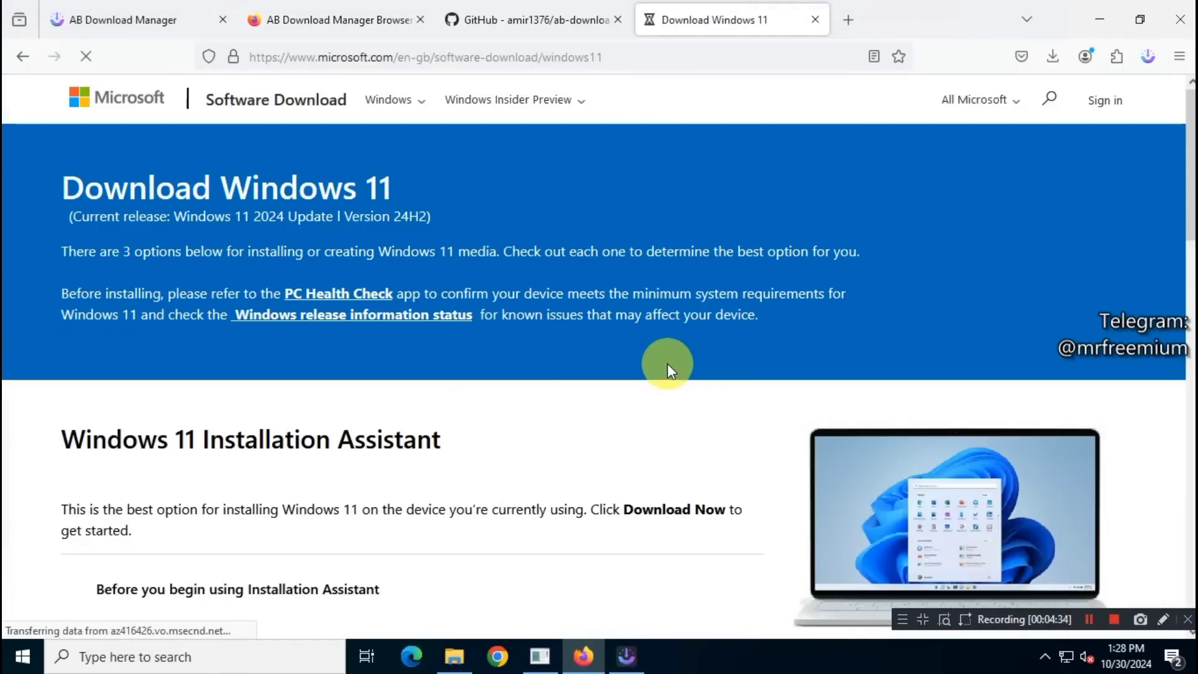
{"action": "scroll", "coordinate": [630, 369], "scroll_direction": "down", "scroll_amount": 7}
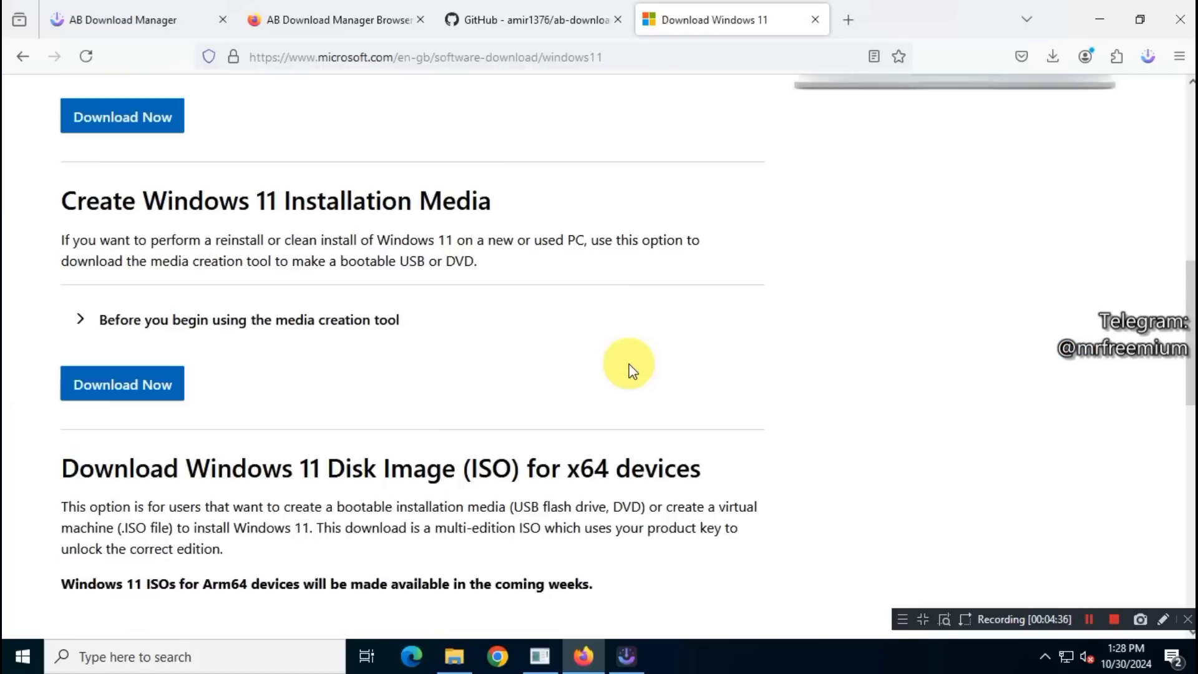
{"action": "scroll", "coordinate": [629, 370], "scroll_direction": "down", "scroll_amount": 5}
{"action": "left_click", "coordinate": [348, 388]}
{"action": "left_click", "coordinate": [187, 424]}
{"action": "left_click", "coordinate": [152, 538]}
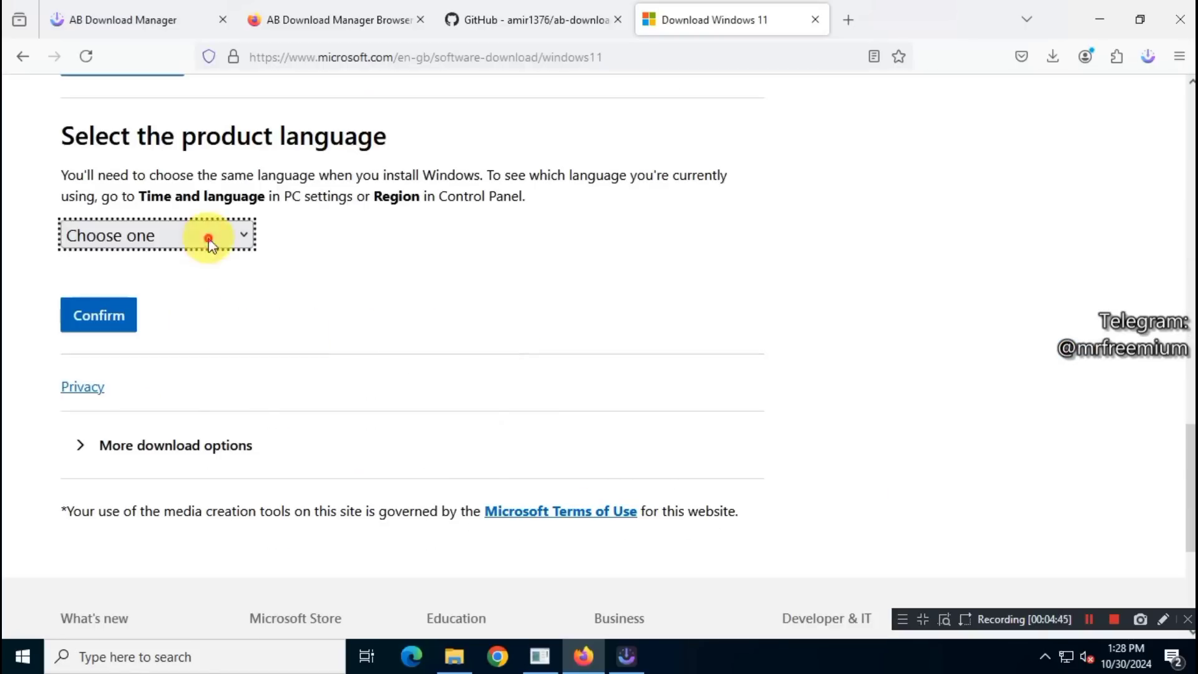
Choose English (United States) as the product language and confirm
{"action": "left_click", "coordinate": [209, 243]}
{"action": "scroll", "coordinate": [171, 442], "scroll_direction": "up", "scroll_amount": 2}
{"action": "left_click", "coordinate": [174, 420]}
{"action": "left_click", "coordinate": [106, 316]}
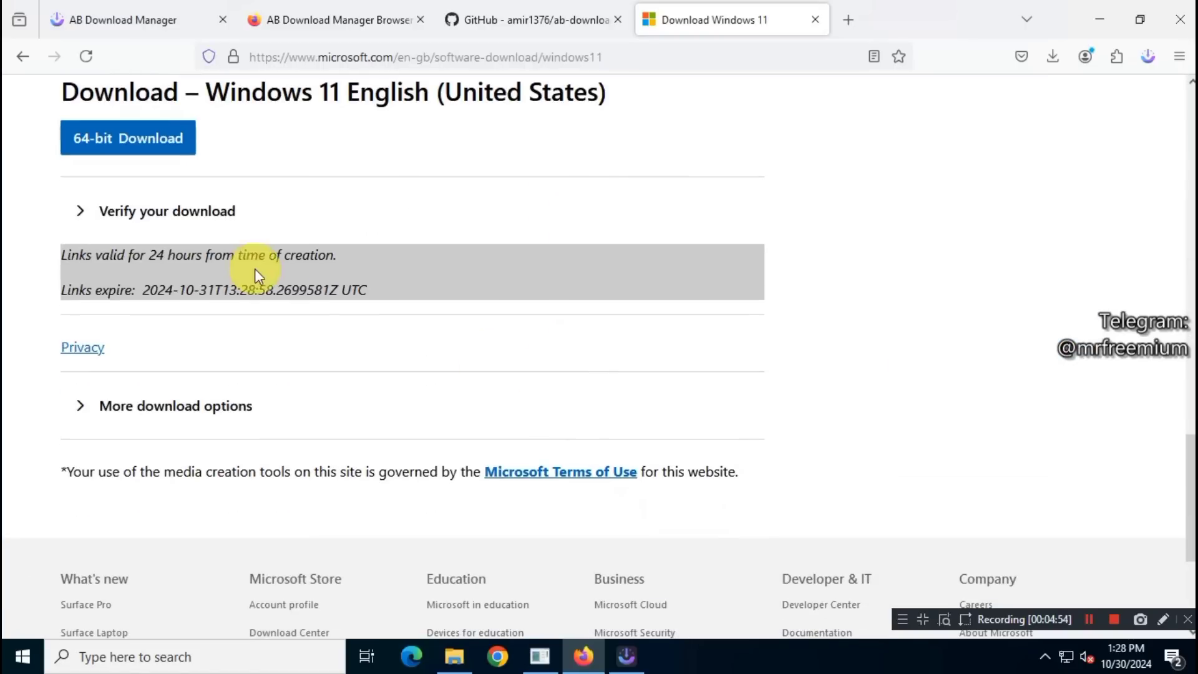
{"action": "scroll", "coordinate": [259, 275], "scroll_direction": "up", "scroll_amount": 3}
Download the 64-bit Win11_24H2_English_x64.iso in AB Download Manager and select it in its Compressed folder
{"action": "left_click", "coordinate": [160, 317]}
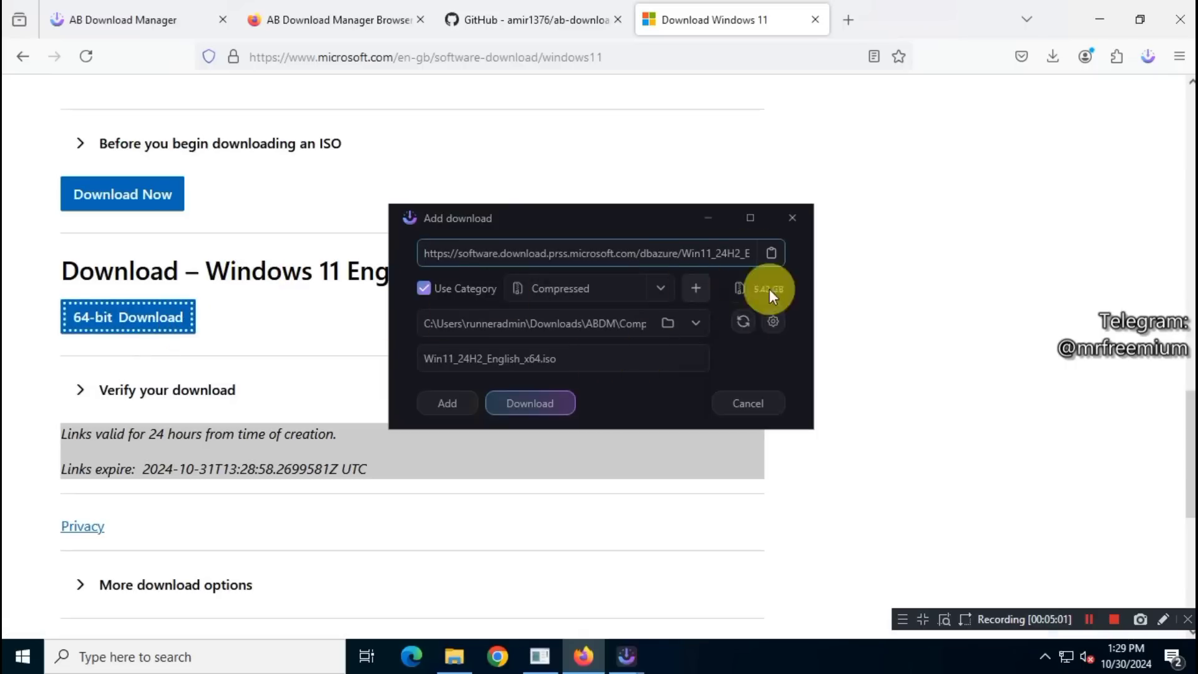
{"action": "left_click", "coordinate": [539, 408]}
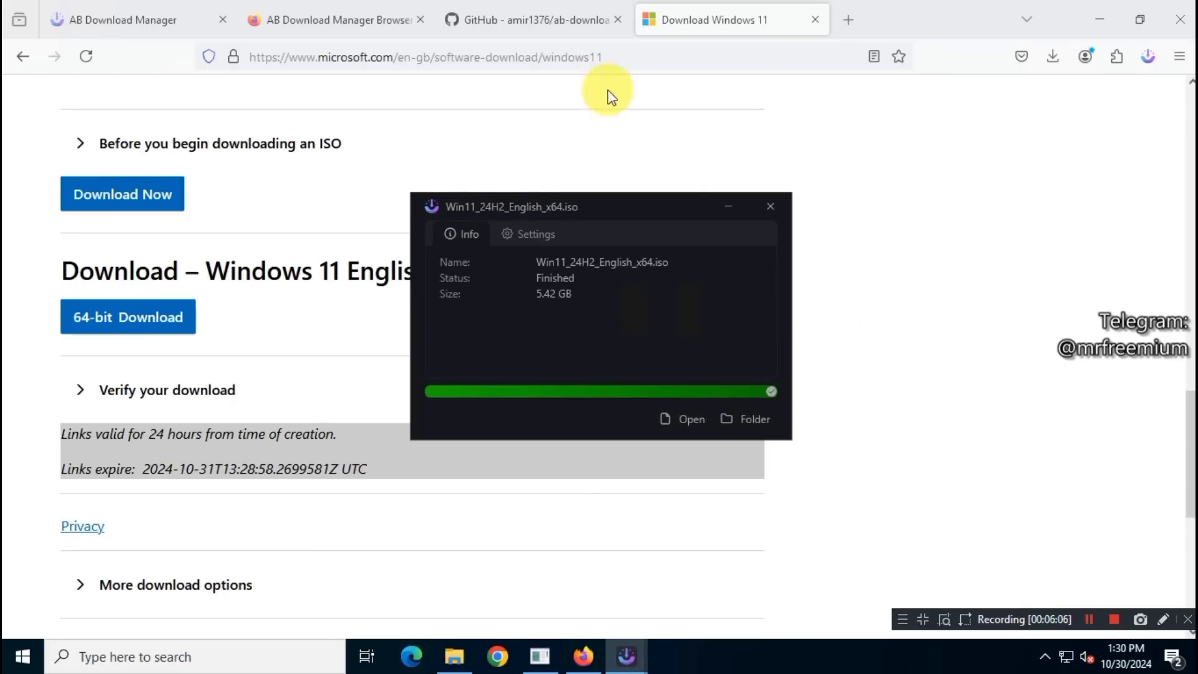
{"action": "left_click", "coordinate": [751, 421]}
{"action": "left_click", "coordinate": [390, 217]}
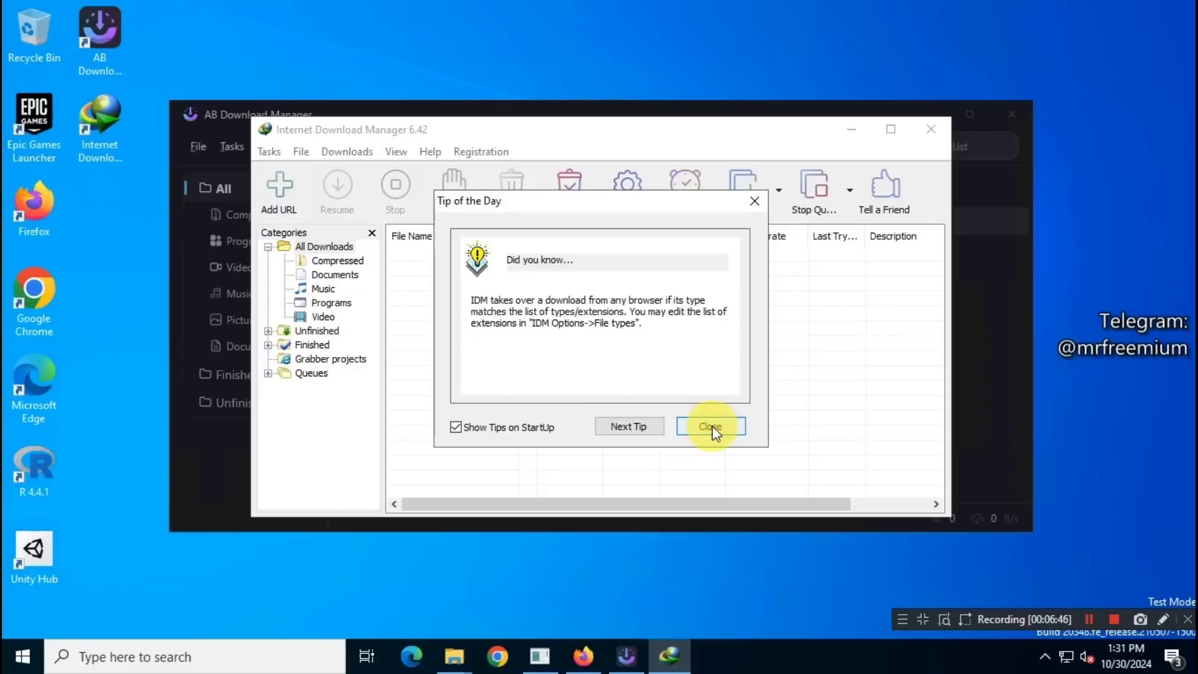
Dismiss IDM's tip and start a download through IDM's Add URL
{"action": "left_click", "coordinate": [708, 424]}
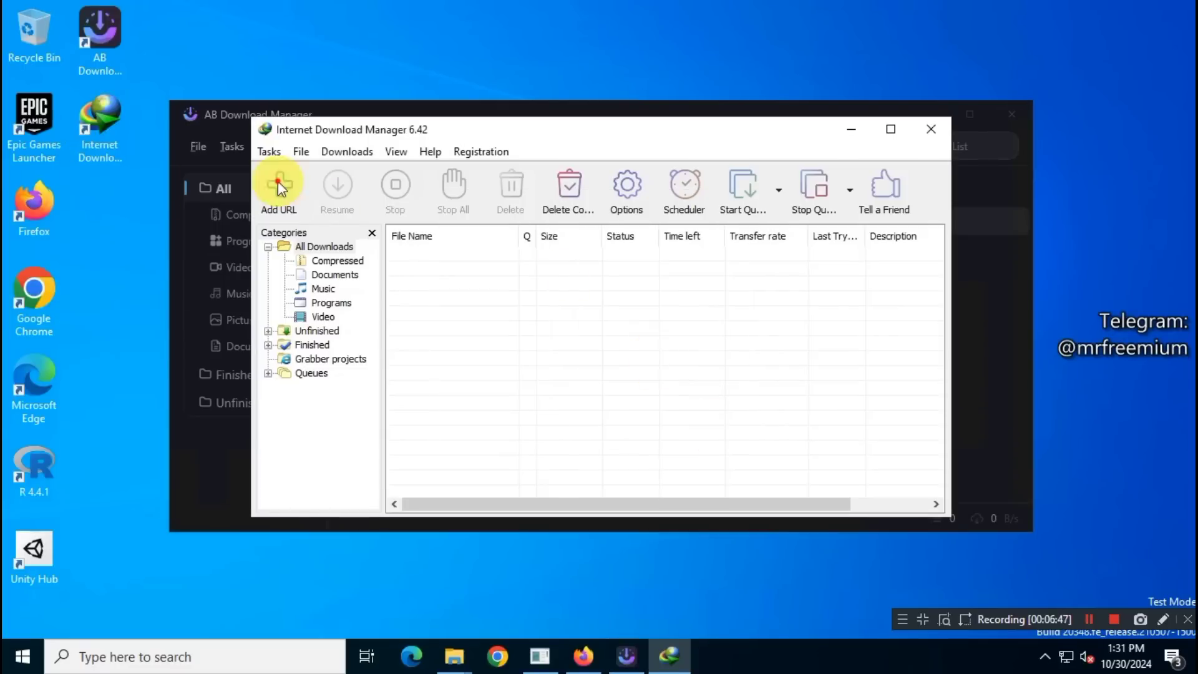
{"action": "left_click", "coordinate": [279, 187]}
{"action": "left_click", "coordinate": [591, 403]}
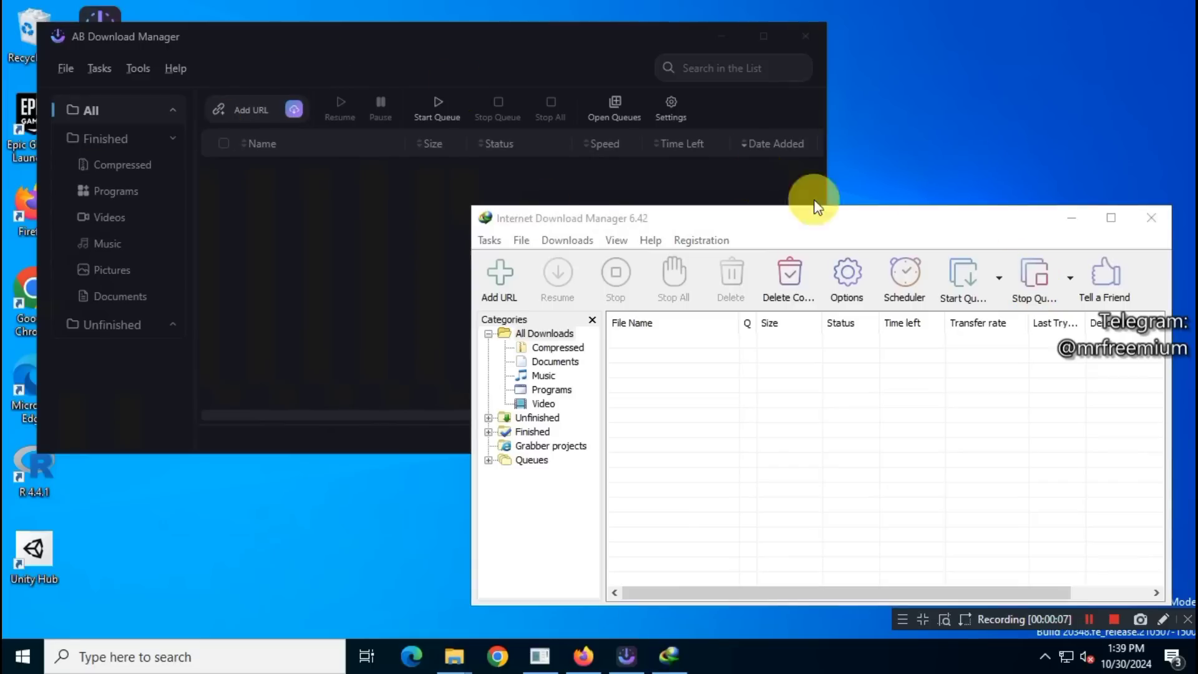
Copy the 64-bit Windows 11 ISO download link from Microsoft's page
{"action": "left_click", "coordinate": [584, 655]}
{"action": "triple_click", "coordinate": [666, 268]}
{"action": "left_click", "coordinate": [143, 323]}
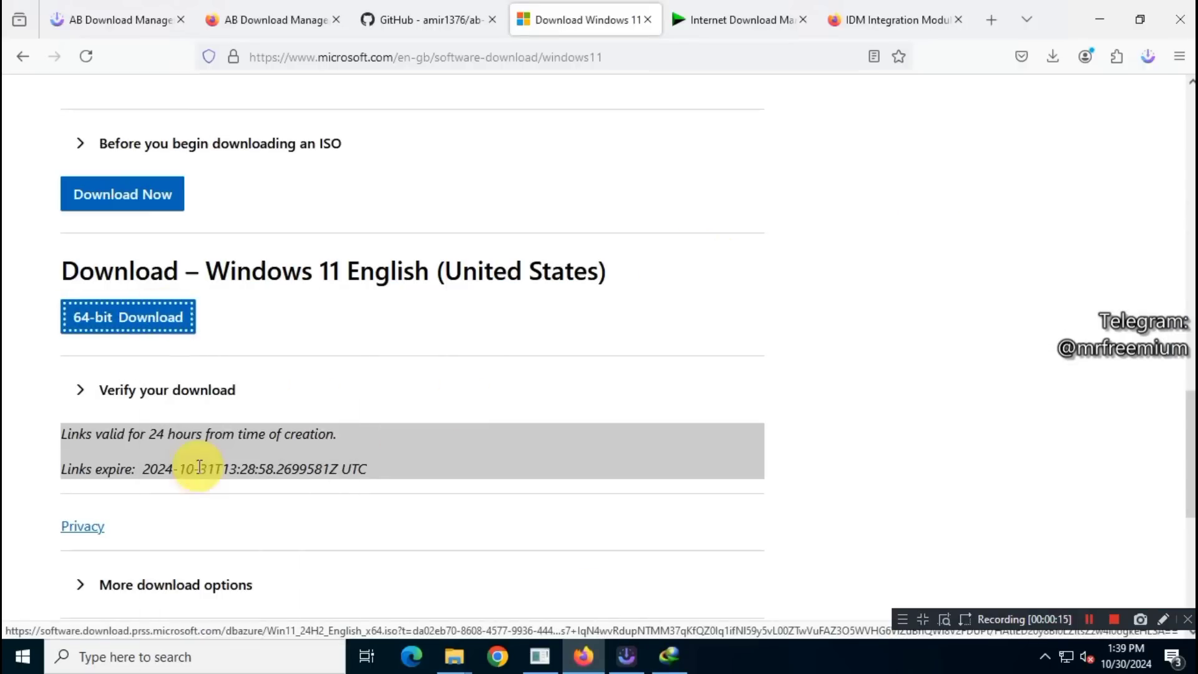
{"action": "scroll", "coordinate": [632, 362], "scroll_direction": "up", "scroll_amount": 15}
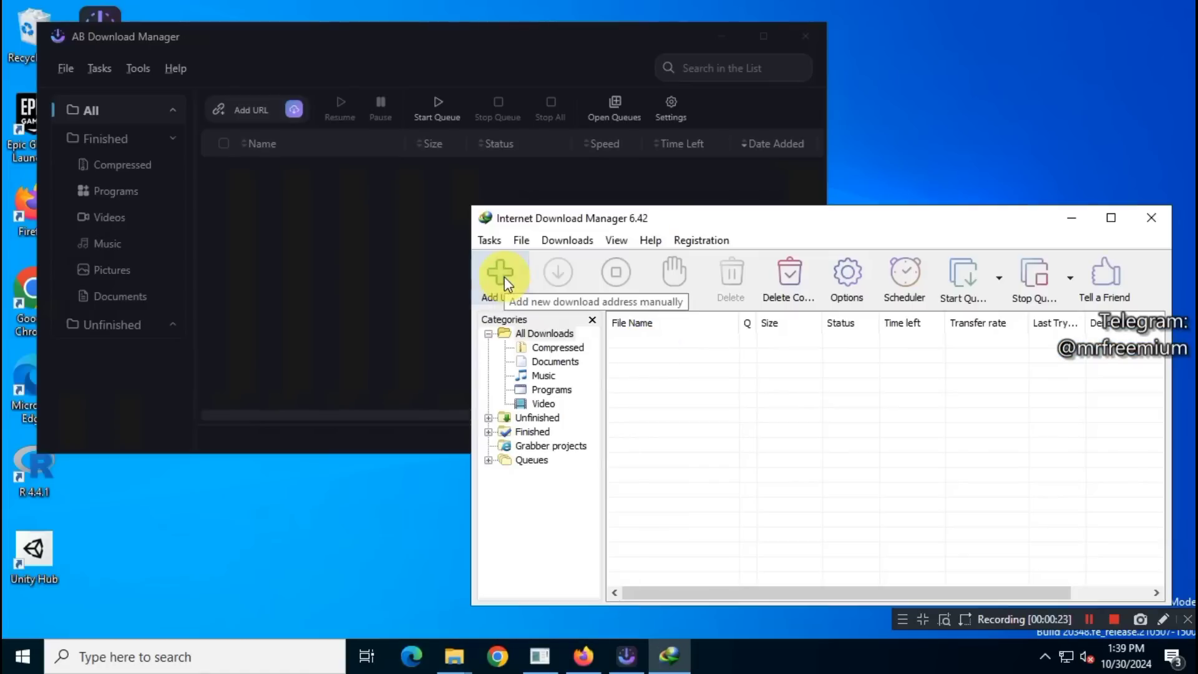
Add the ISO link in both IDM and AB Download Manager and start both downloads
{"action": "left_click", "coordinate": [499, 274]}
{"action": "left_click", "coordinate": [228, 111]}
{"action": "left_click_drag", "start_coordinate": [604, 222], "coordinate": [277, 129]}
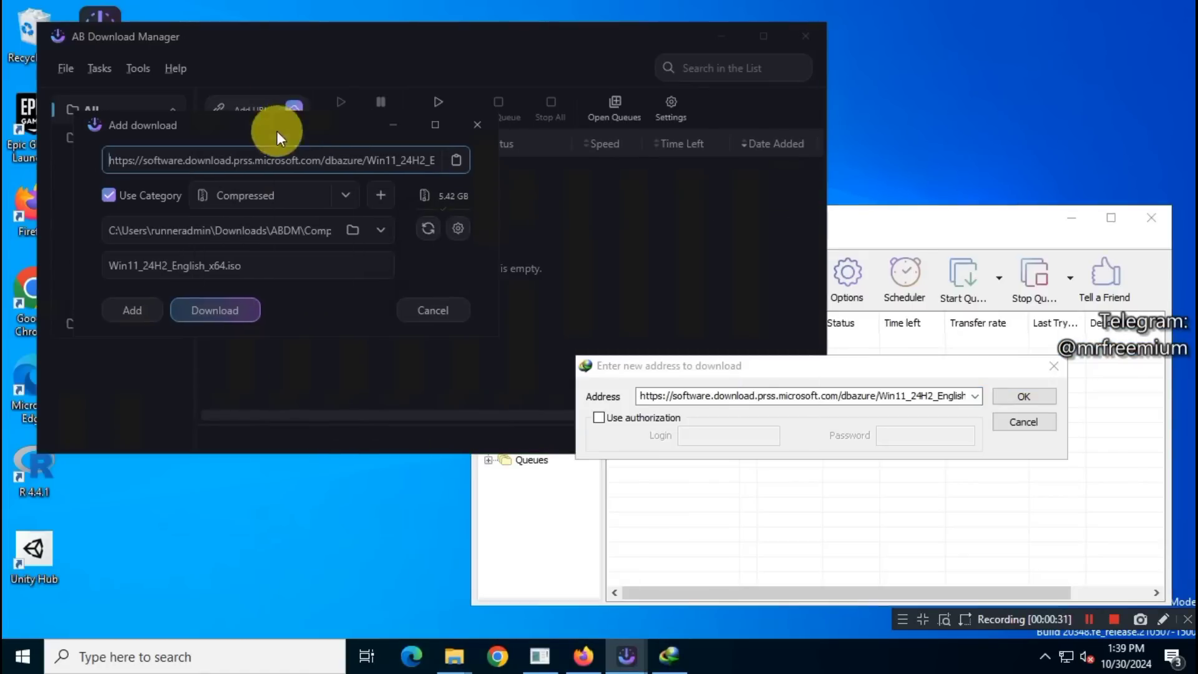
{"action": "left_click", "coordinate": [219, 310]}
{"action": "key", "text": "Return"}
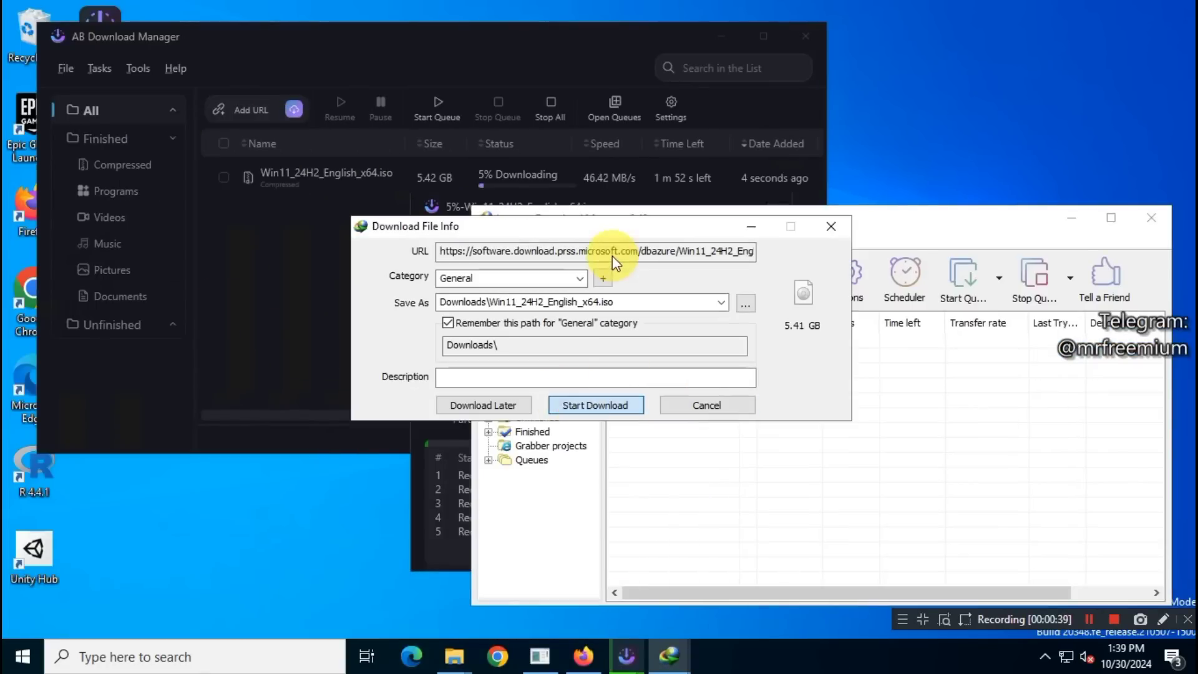
{"action": "key", "text": "Return"}
Place IDM's progress window top-left and AB's top-right, and wait until both ISO downloads complete
{"action": "left_click_drag", "start_coordinate": [591, 134], "coordinate": [258, 65]}
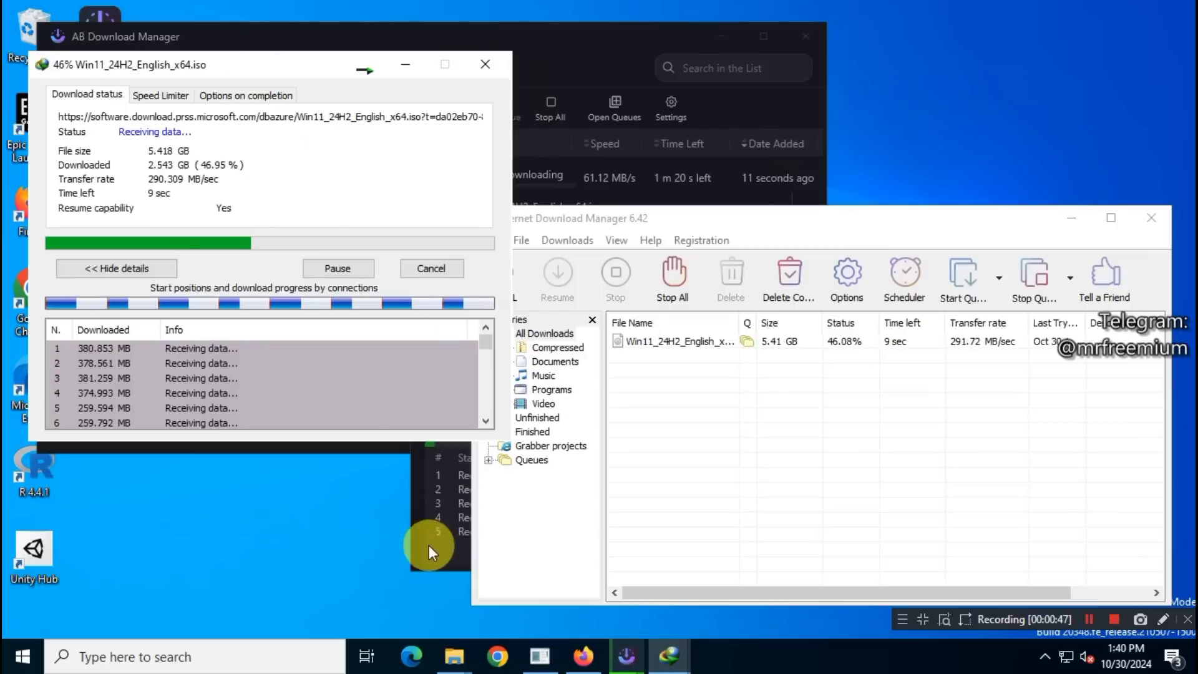
{"action": "left_click", "coordinate": [422, 552]}
{"action": "left_click_drag", "start_coordinate": [596, 202], "coordinate": [749, 114]}
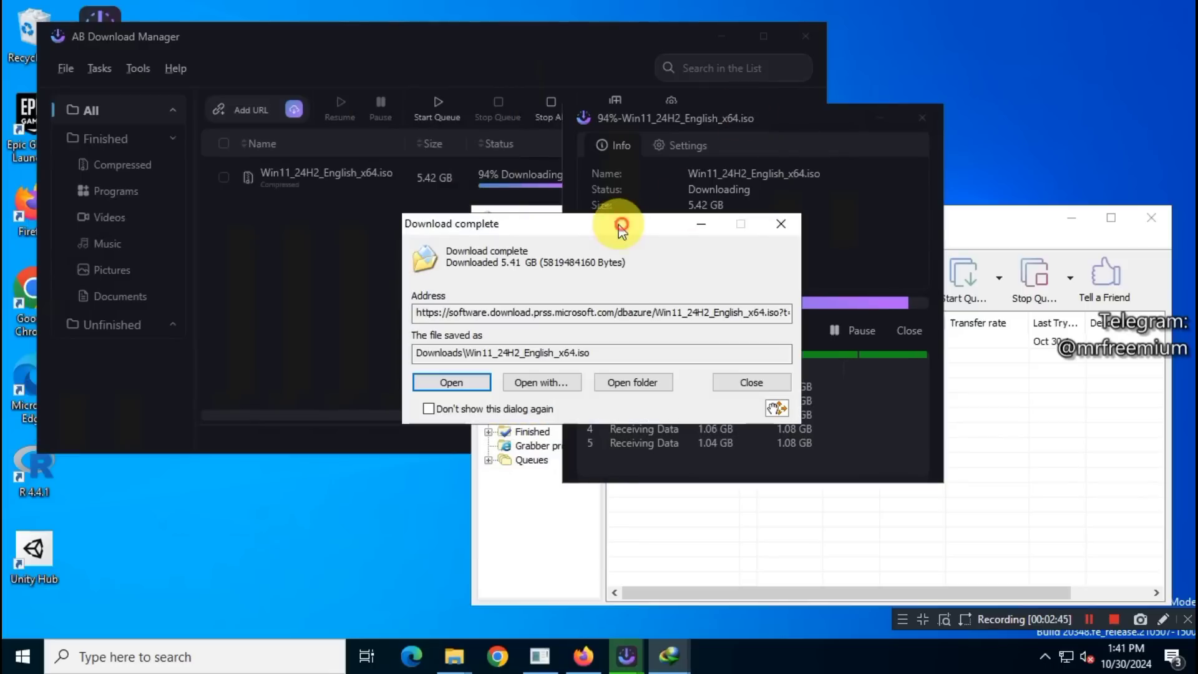
{"action": "left_click_drag", "start_coordinate": [615, 227], "coordinate": [357, 143]}
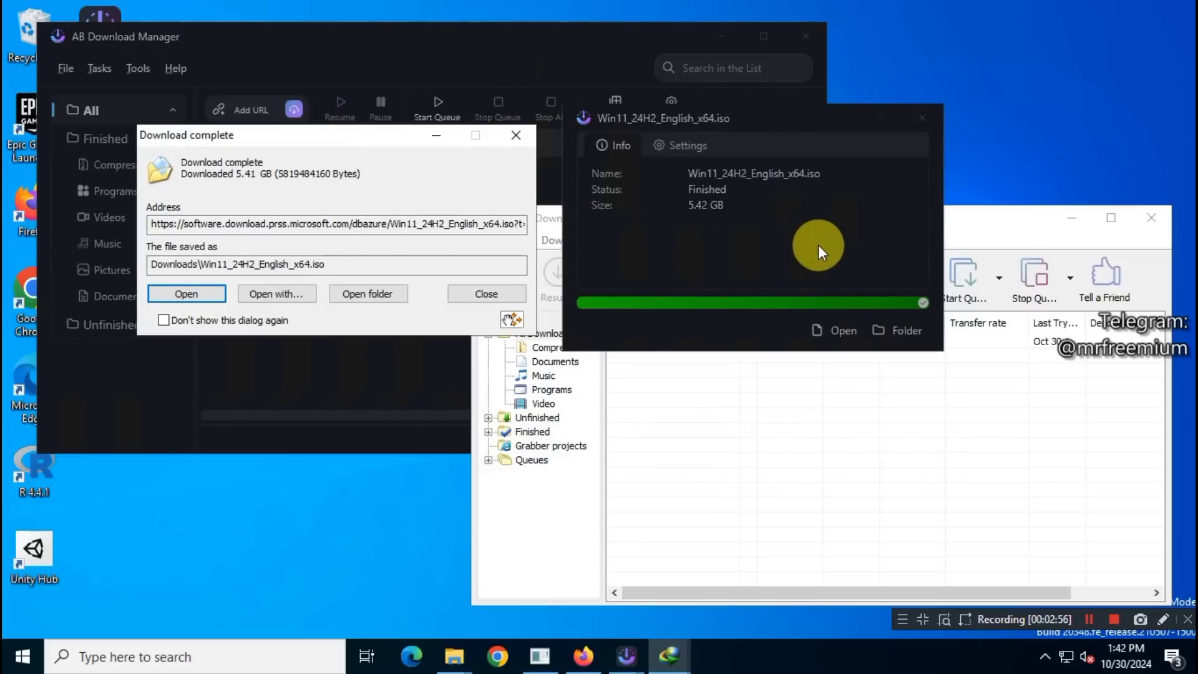
Move AB's finished Win11_24H2_English_x64.iso details window down and right over IDM's download list
{"action": "left_click_drag", "start_coordinate": [751, 118], "coordinate": [750, 139]}
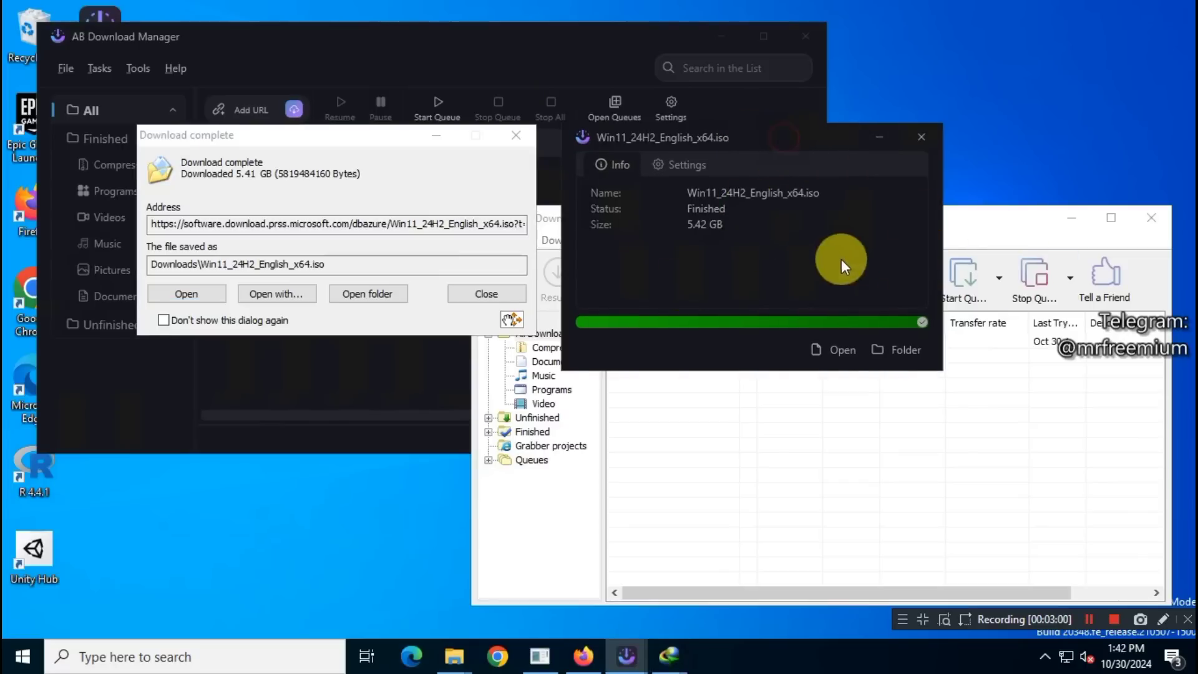
{"action": "left_click_drag", "start_coordinate": [841, 259], "coordinate": [894, 291]}
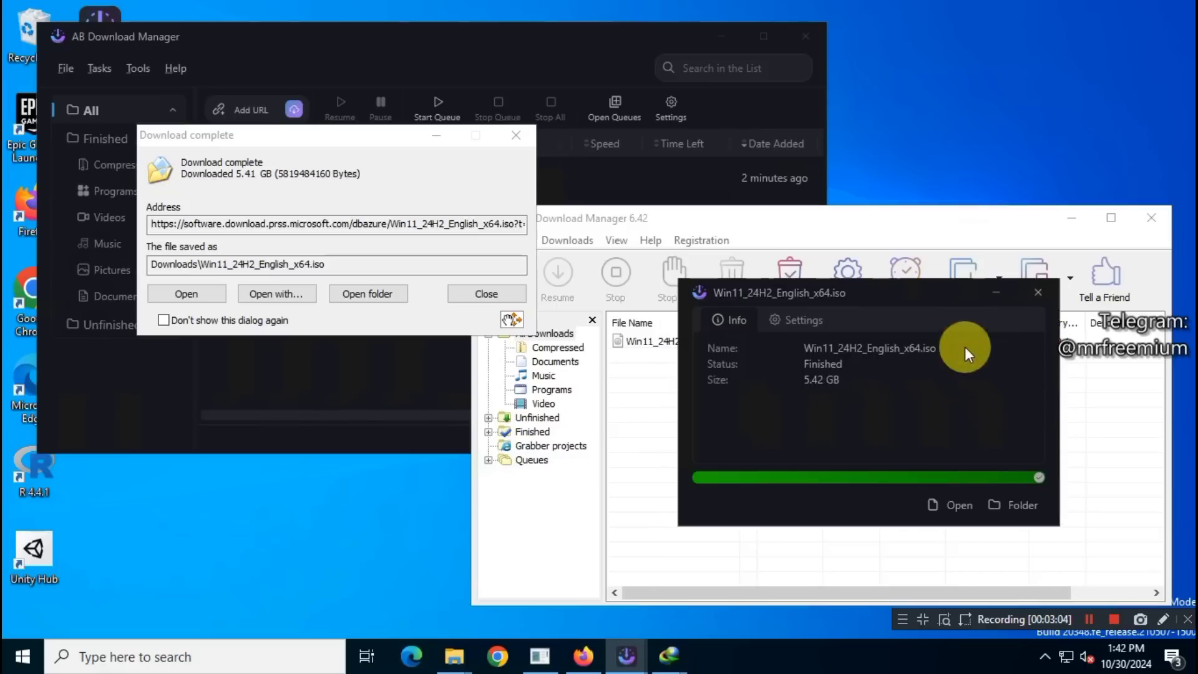